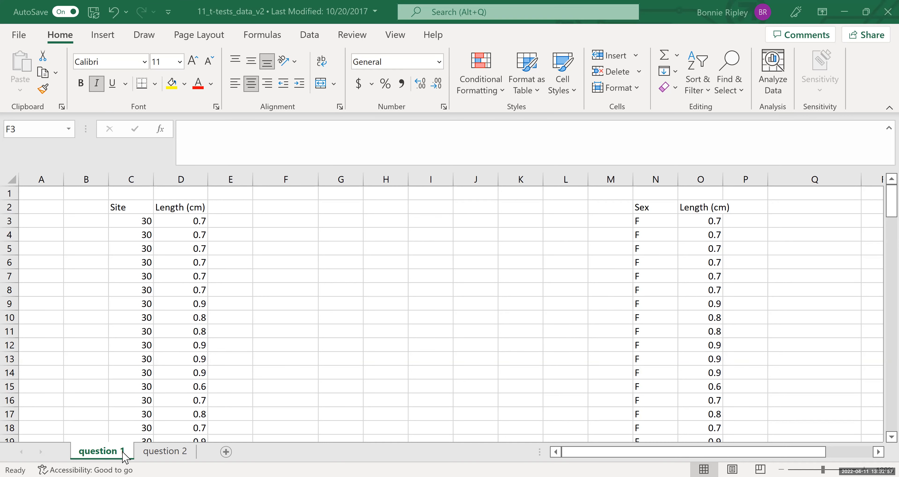
- Look over the data on the question 2 sheet, then examine the site and sex length columns on the question 1 sheet
{"action": "left_click", "coordinate": [161, 450]}
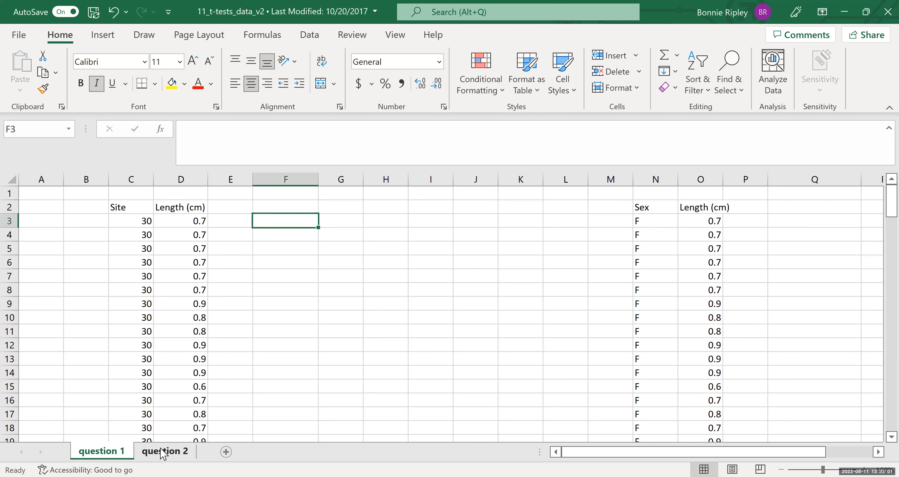
{"action": "left_click", "coordinate": [162, 452]}
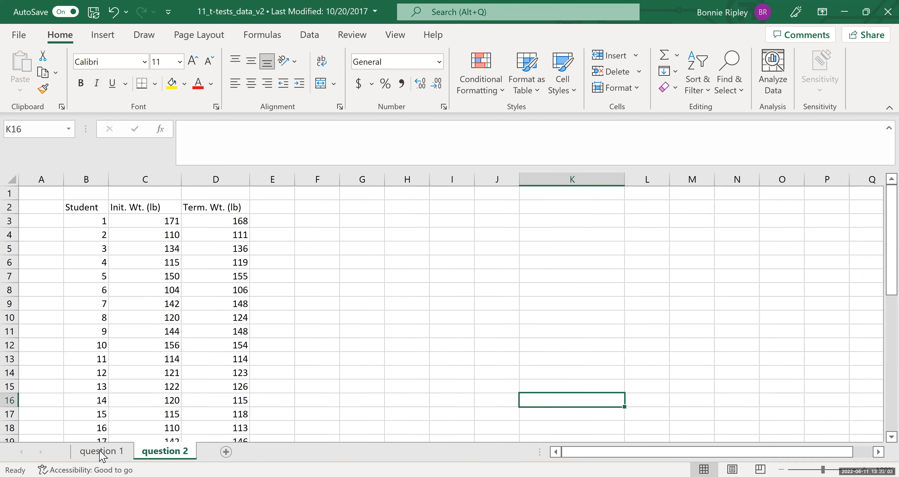
{"action": "left_click", "coordinate": [91, 452]}
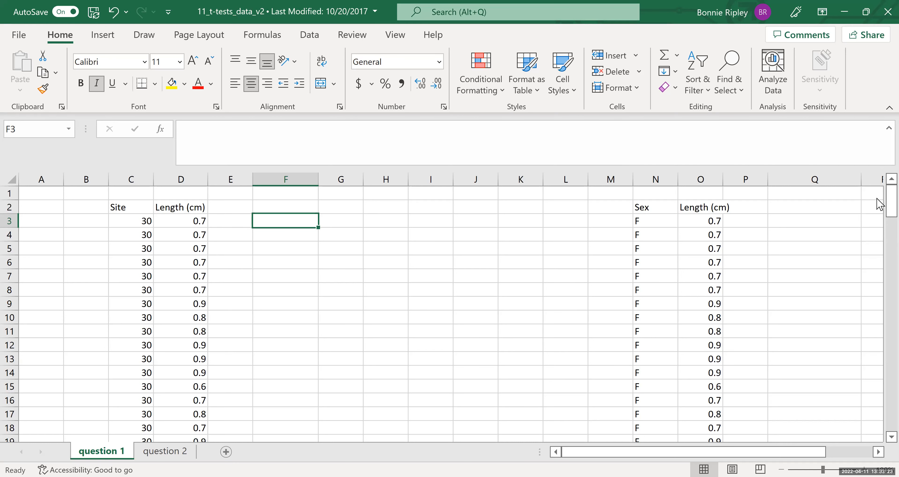
{"action": "scroll", "coordinate": [878, 202], "scroll_direction": "down", "scroll_amount": 1}
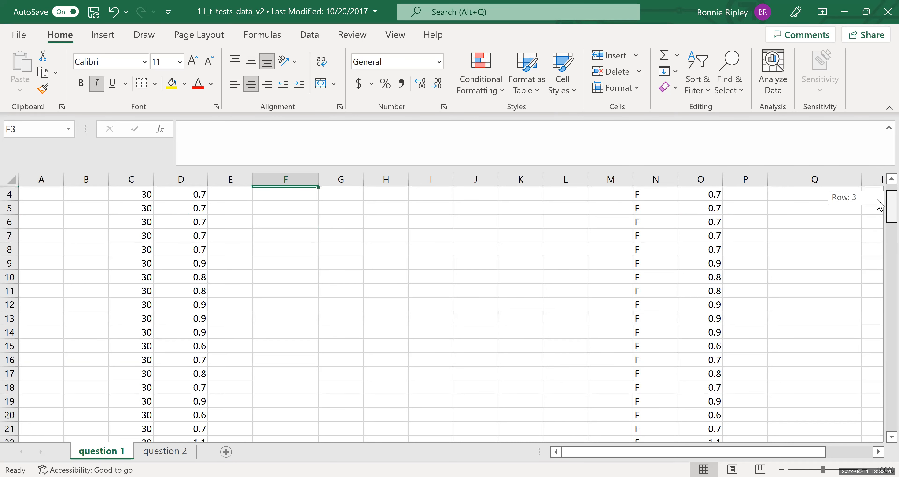
{"action": "scroll", "coordinate": [879, 199], "scroll_direction": "up", "scroll_amount": 1}
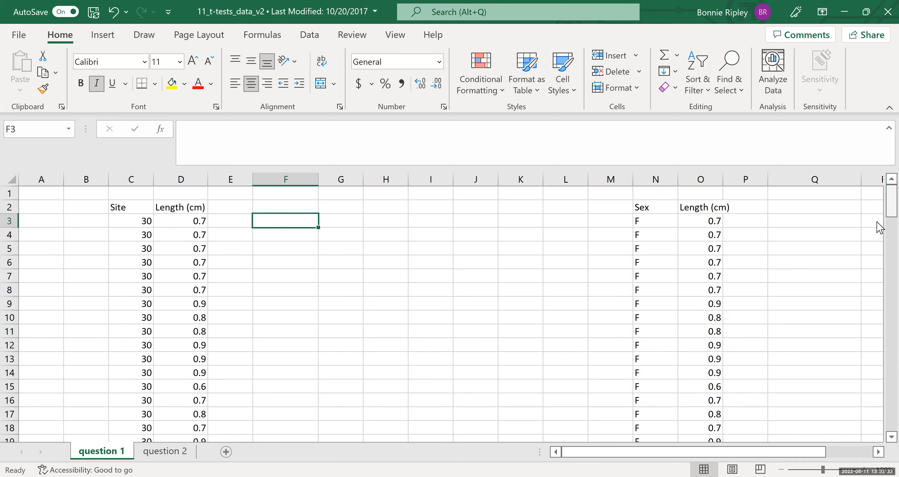
{"action": "scroll", "coordinate": [879, 226], "scroll_direction": "down", "scroll_amount": 1}
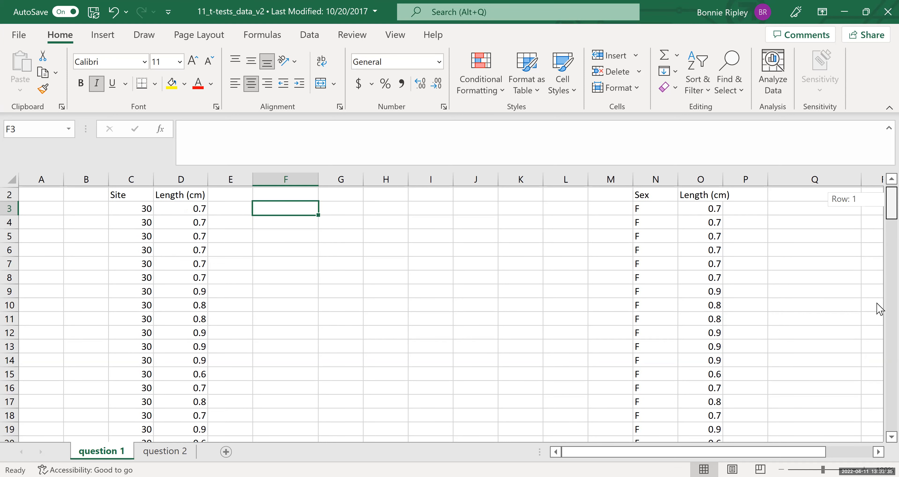
{"action": "scroll", "coordinate": [879, 412], "scroll_direction": "down", "scroll_amount": 18}
{"action": "scroll", "coordinate": [880, 413], "scroll_direction": "down", "scroll_amount": 6}
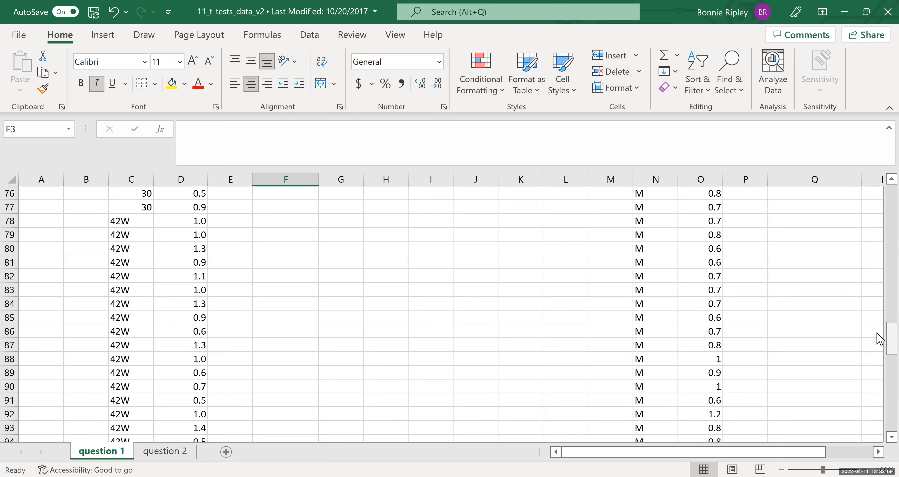
{"action": "left_click_drag", "start_coordinate": [879, 340], "coordinate": [878, 204]}
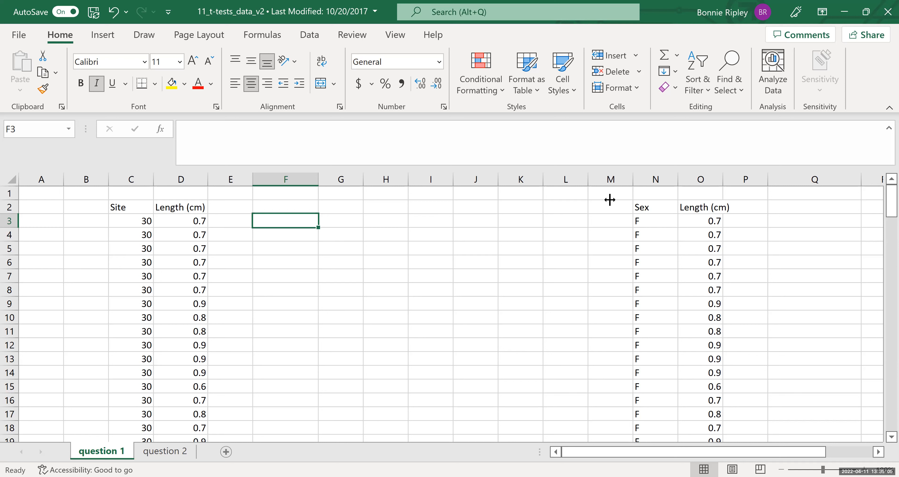
- Select cell F2 on the question 1 sheet and start the Histogram data analysis tool
{"action": "left_click", "coordinate": [293, 210]}
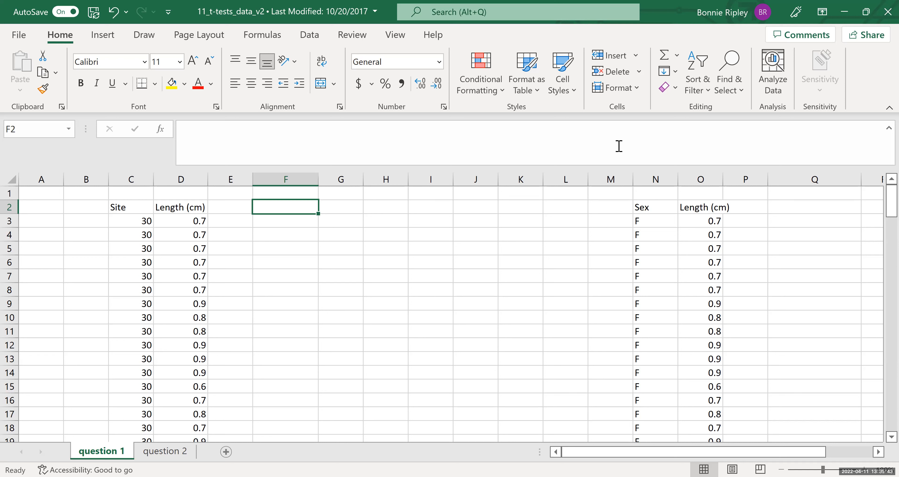
{"action": "left_click", "coordinate": [573, 146]}
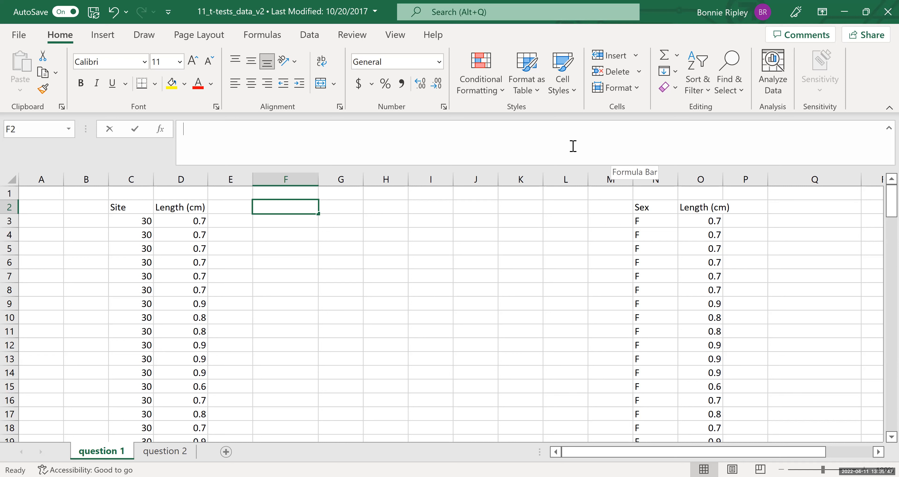
{"action": "left_click", "coordinate": [503, 67]}
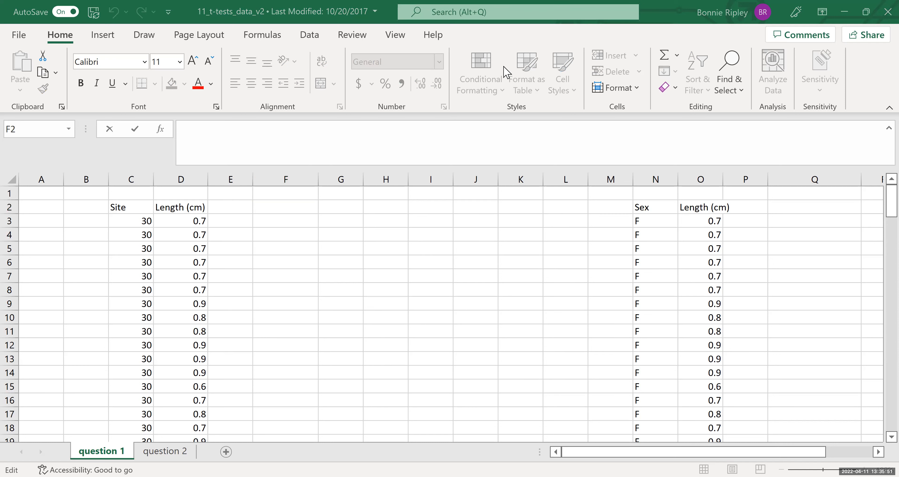
{"action": "left_click", "coordinate": [305, 33]}
{"action": "left_click", "coordinate": [305, 36]}
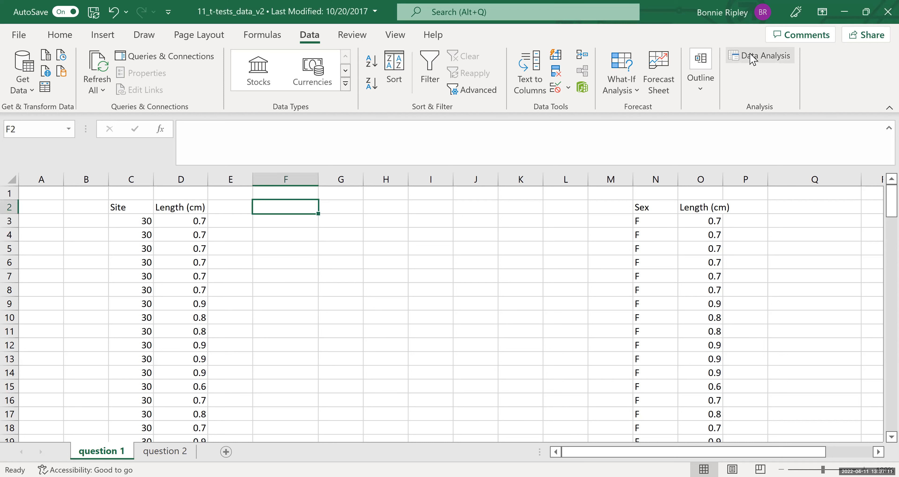
{"action": "left_click", "coordinate": [749, 57]}
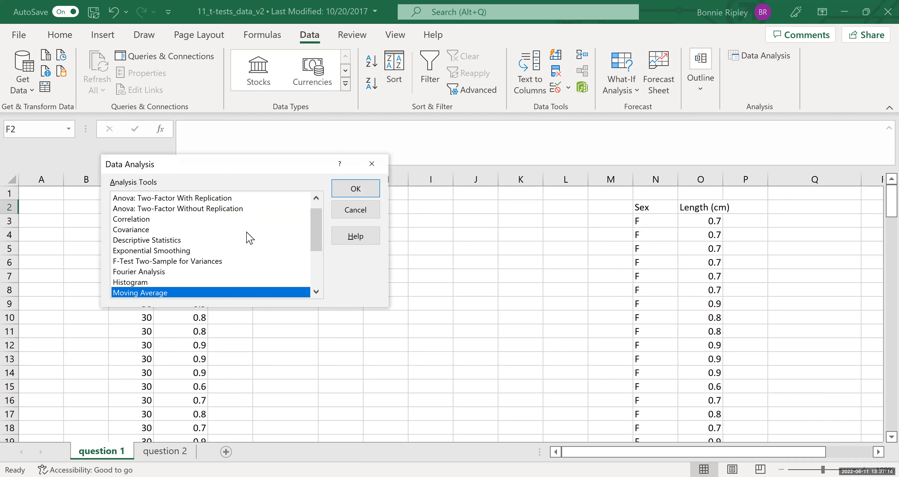
{"action": "left_click", "coordinate": [148, 283]}
{"action": "left_click", "coordinate": [336, 194]}
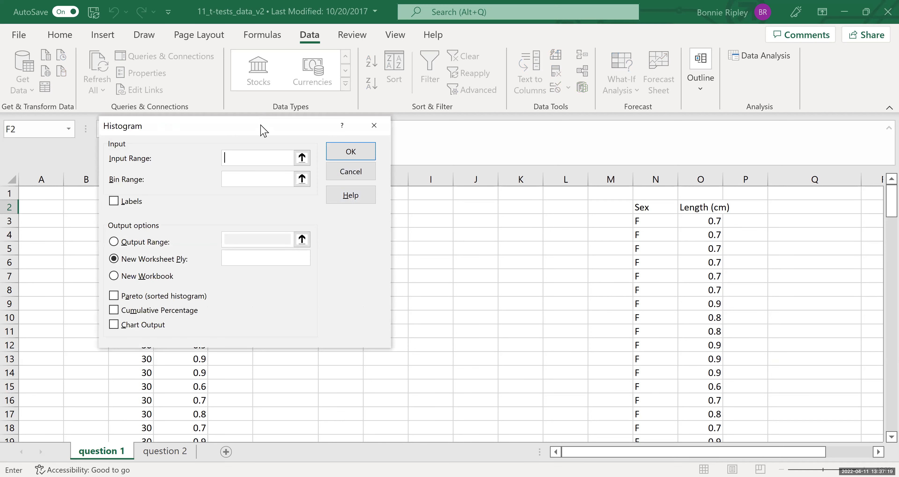
- Set the histogram's input range to the site Length (cm) values in D3:D135, leaving the bin range empty
{"action": "left_click_drag", "start_coordinate": [264, 131], "coordinate": [573, 51]}
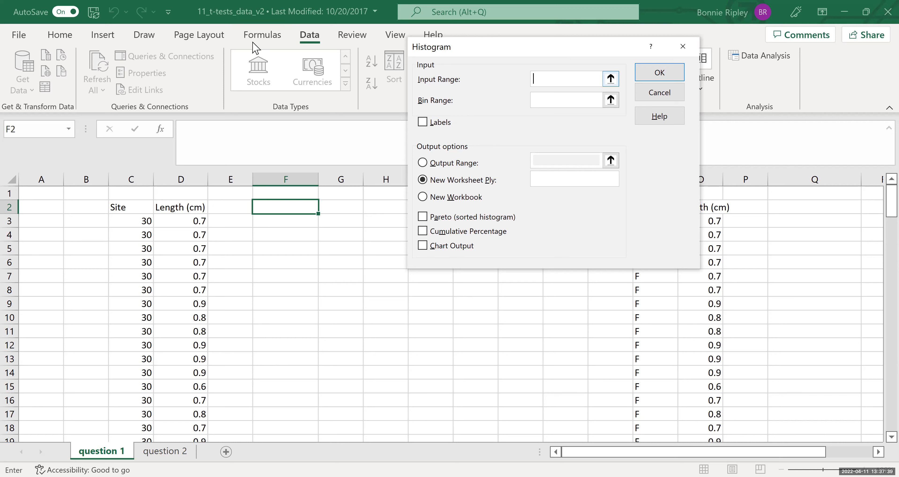
{"action": "left_click", "coordinate": [188, 221]}
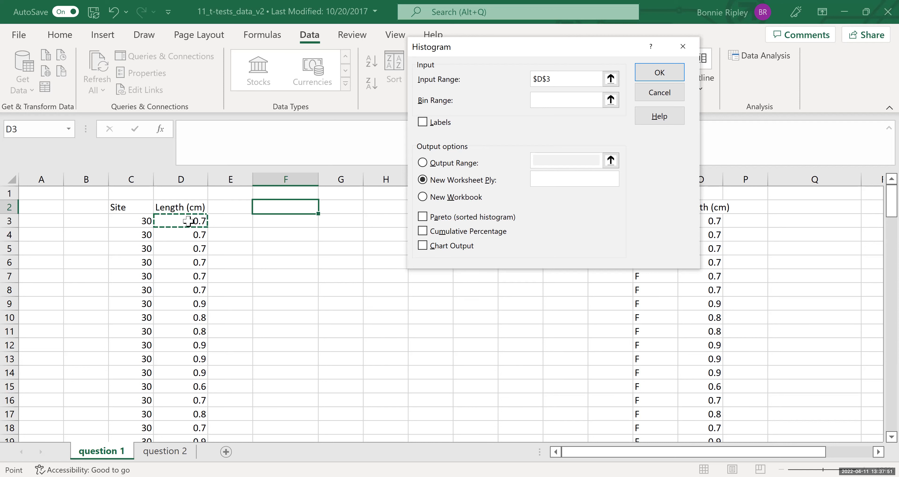
{"action": "key", "text": "ctrl+shift+Down"}
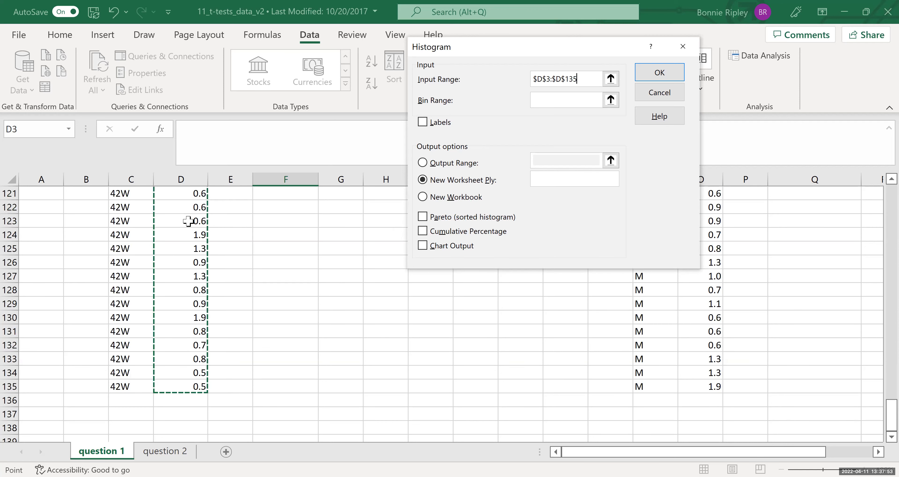
{"action": "key", "text": "Tab"}
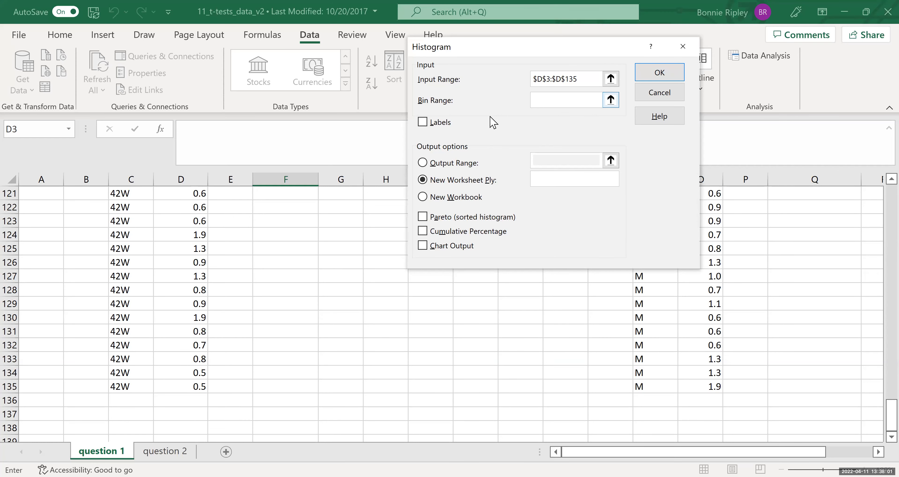
- Set the histogram's output range to cell F2, include chart output, and generate it despite overlapping data
{"action": "left_click", "coordinate": [423, 162]}
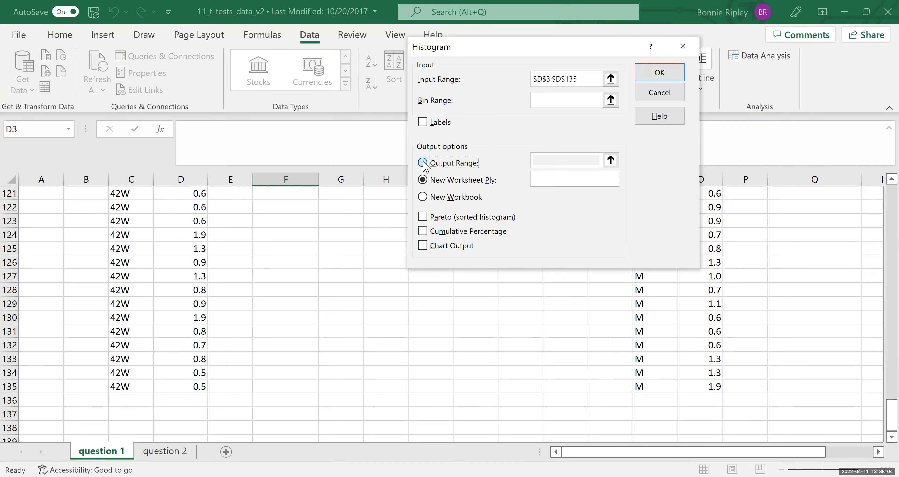
{"action": "left_click", "coordinate": [550, 157]}
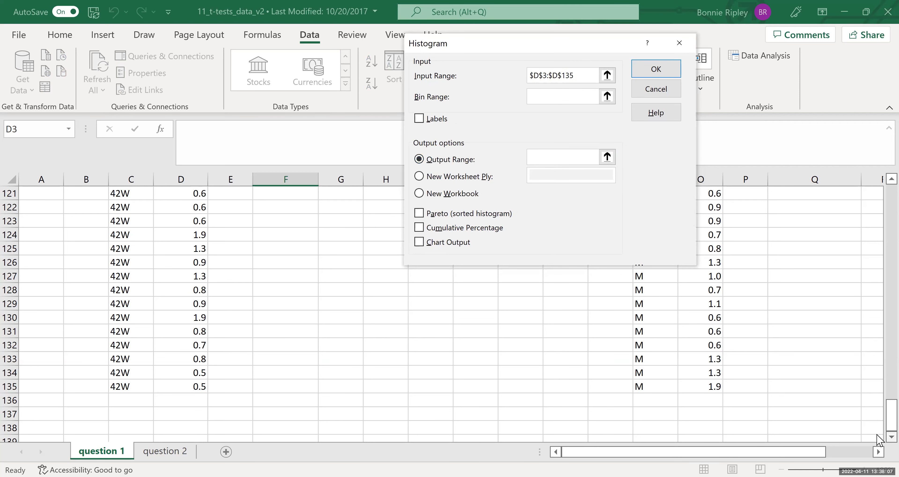
{"action": "left_click_drag", "start_coordinate": [877, 418], "coordinate": [885, 190]}
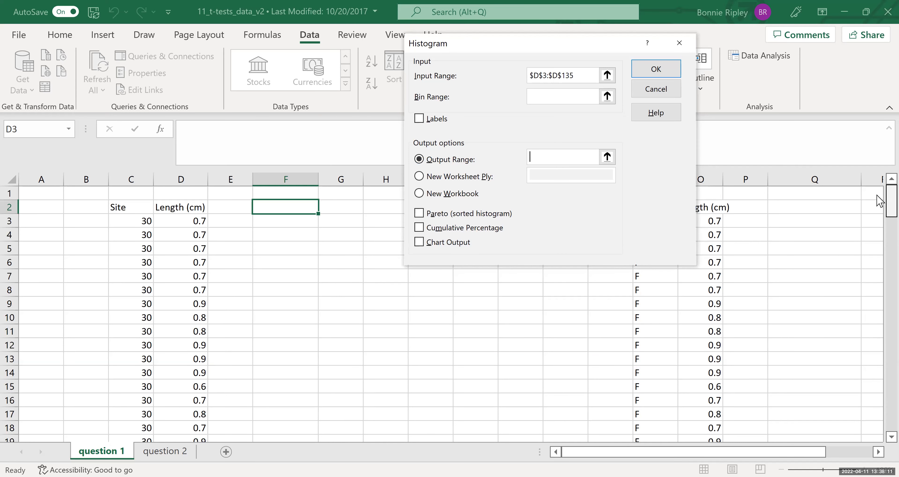
{"action": "left_click", "coordinate": [299, 207]}
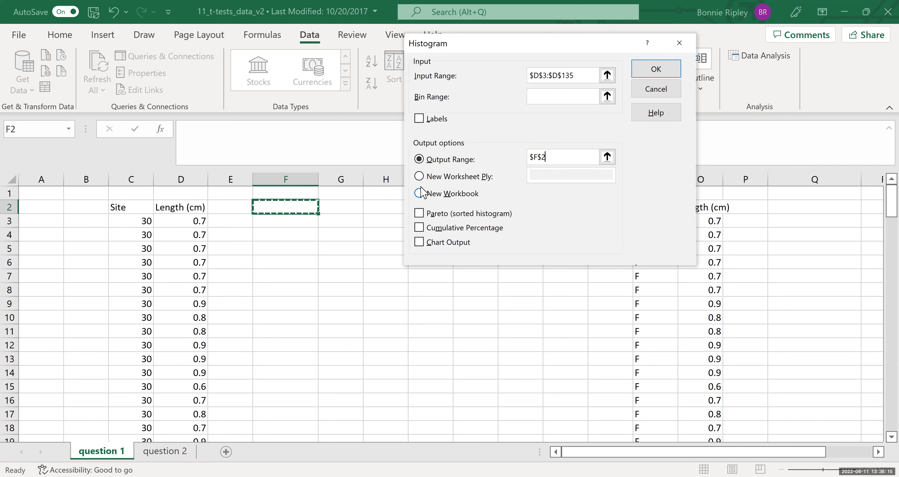
{"action": "left_click", "coordinate": [419, 242]}
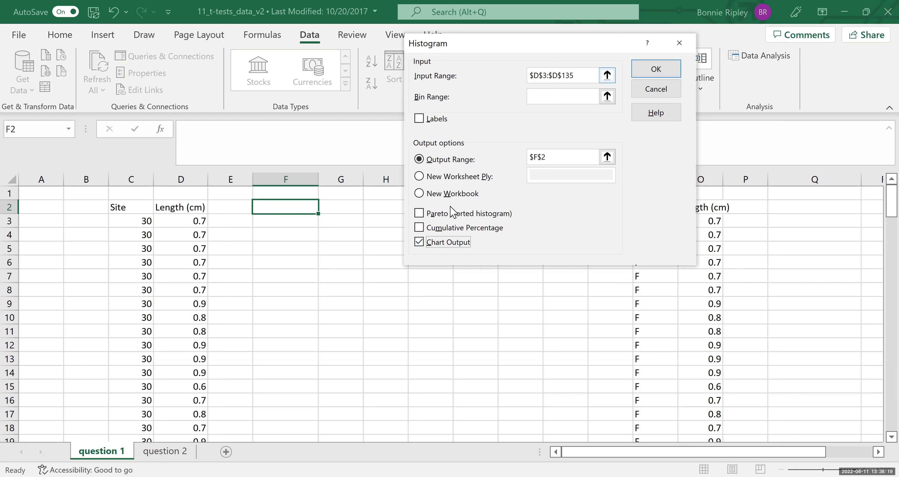
{"action": "left_click", "coordinate": [647, 72]}
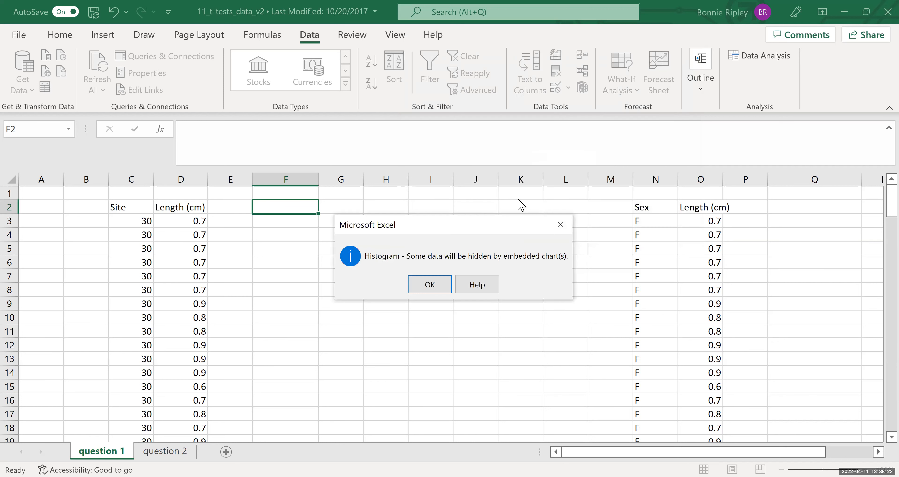
{"action": "left_click", "coordinate": [431, 284]}
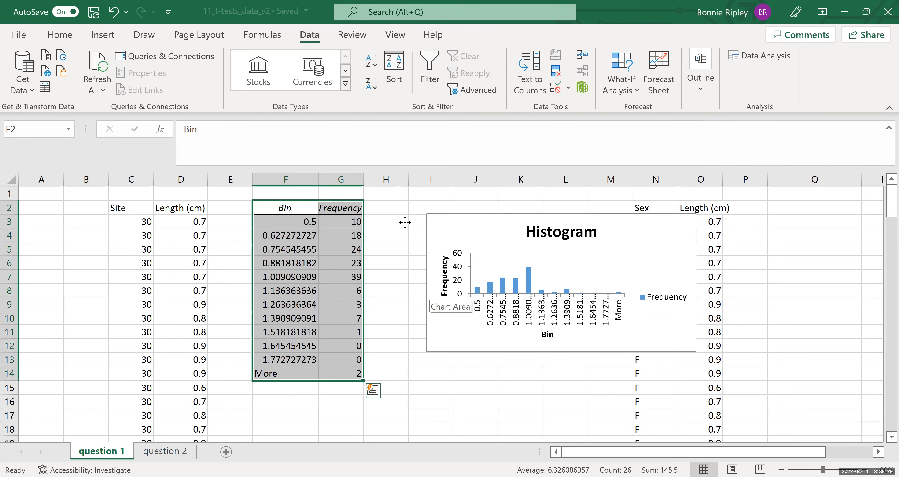
- Place the histogram chart beside the frequency table, enlarge it across about columns H to N, and delete its legend
{"action": "left_click_drag", "start_coordinate": [404, 221], "coordinate": [355, 209]}
{"action": "left_click_drag", "start_coordinate": [648, 340], "coordinate": [666, 408]}
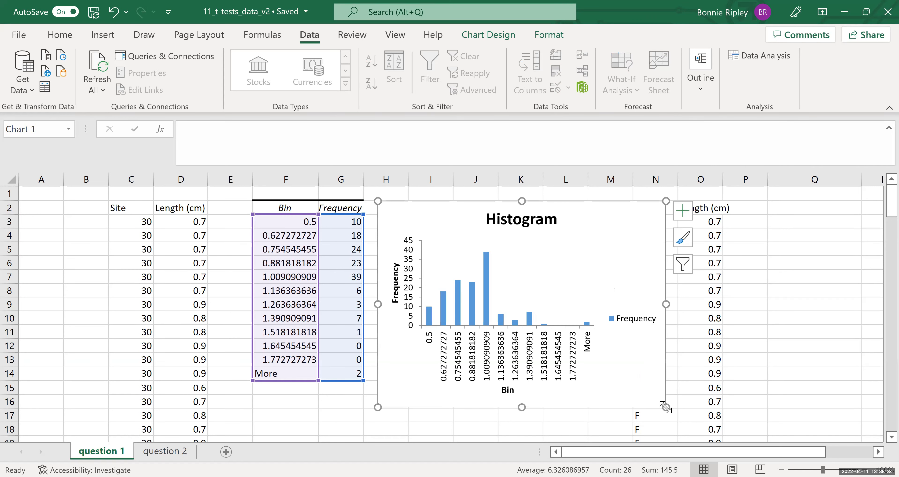
{"action": "left_click", "coordinate": [631, 321]}
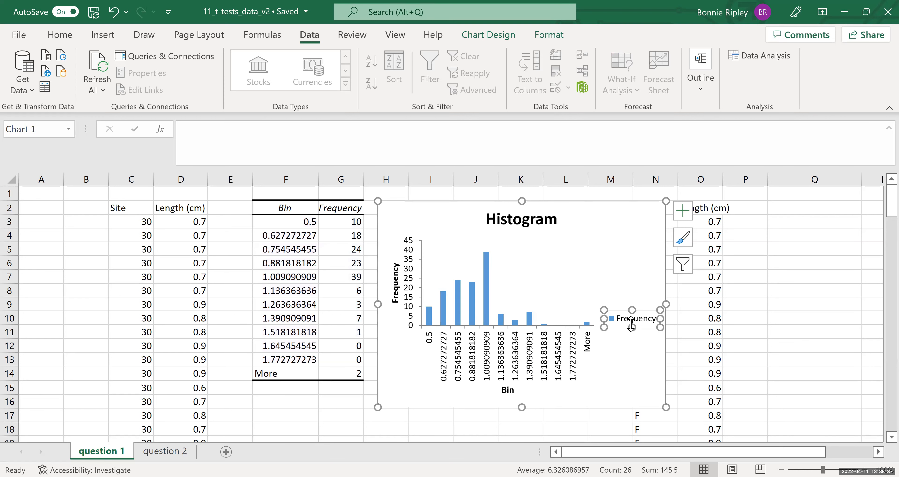
{"action": "key", "text": "Delete"}
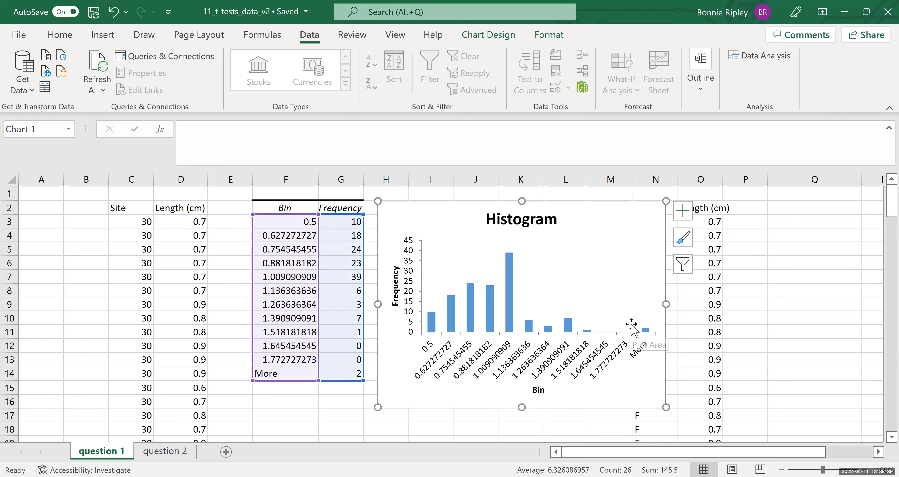
{"action": "left_click", "coordinate": [520, 224]}
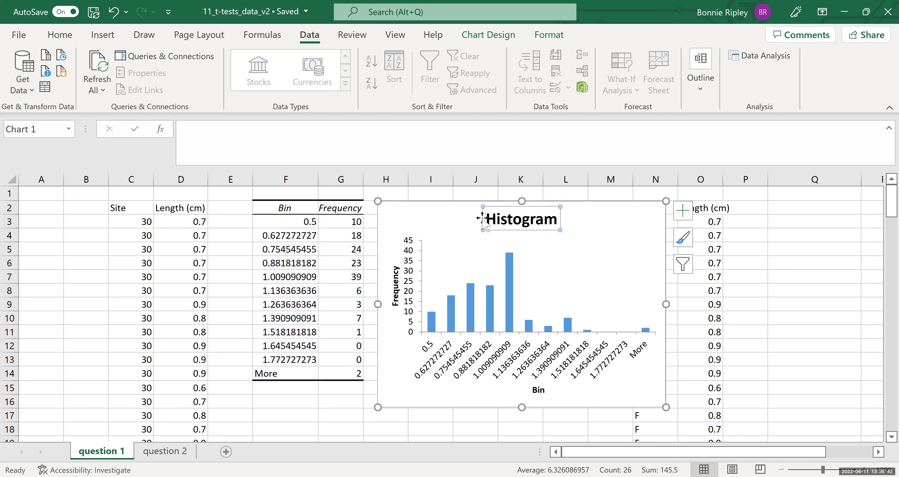
{"action": "left_click_drag", "start_coordinate": [449, 202], "coordinate": [449, 195]}
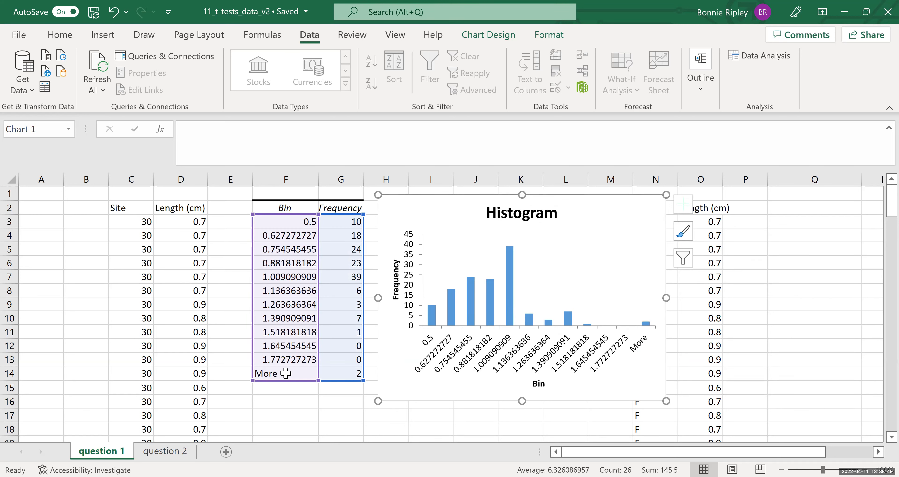
- Set the gap width of the histogram's Frequency series to 1% so the bars sit next to each other
{"action": "left_click", "coordinate": [510, 284]}
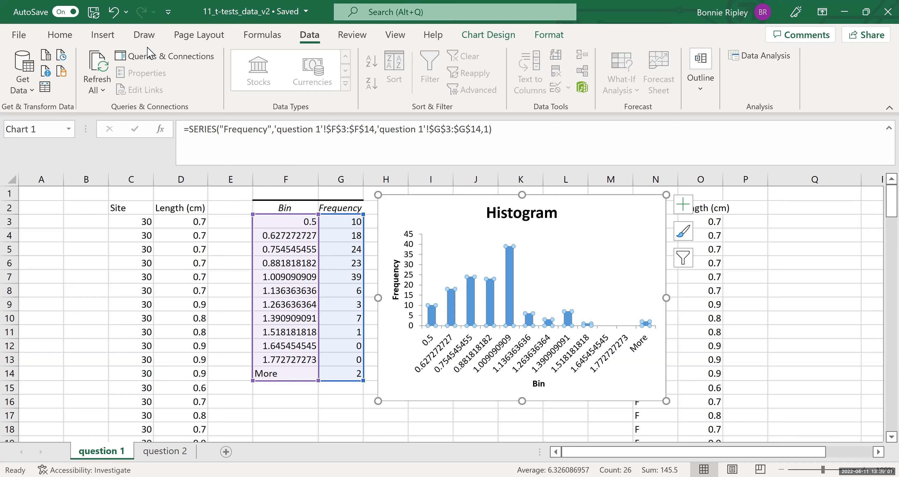
{"action": "left_click", "coordinate": [472, 34]}
{"action": "left_click", "coordinate": [560, 36]}
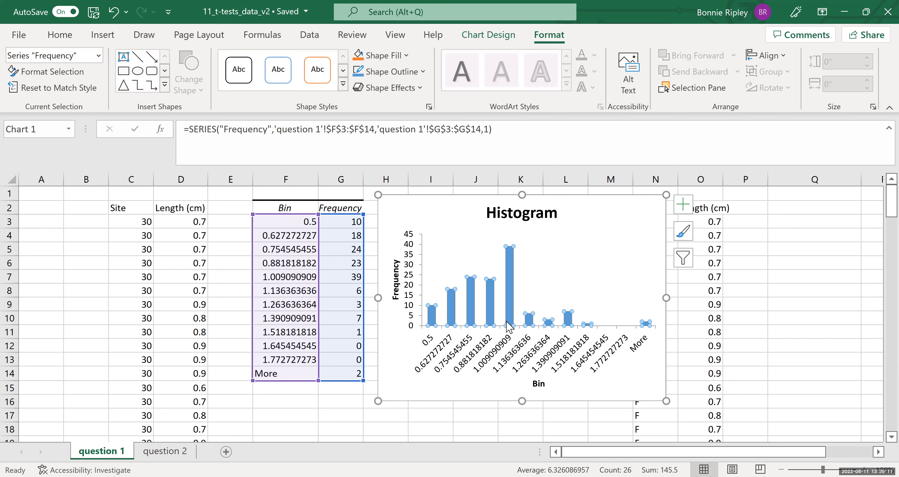
{"action": "mouse_move", "coordinate": [510, 309]}
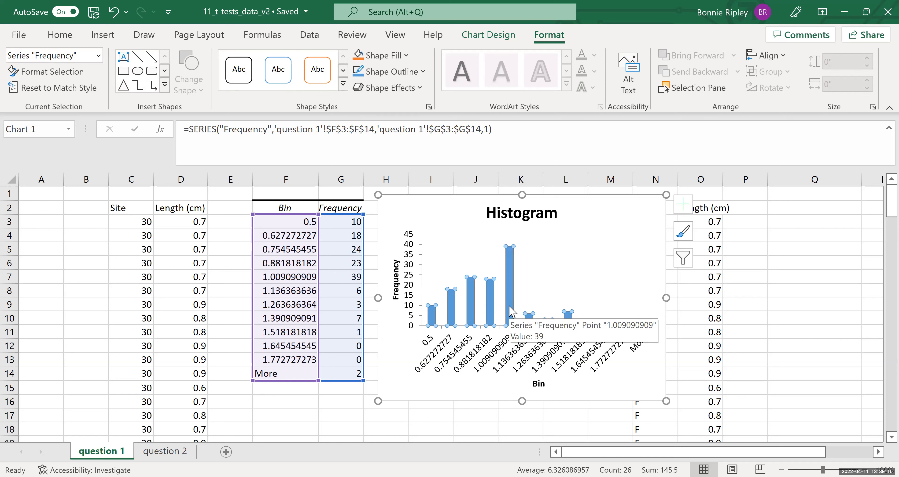
{"action": "right_click", "coordinate": [509, 307]}
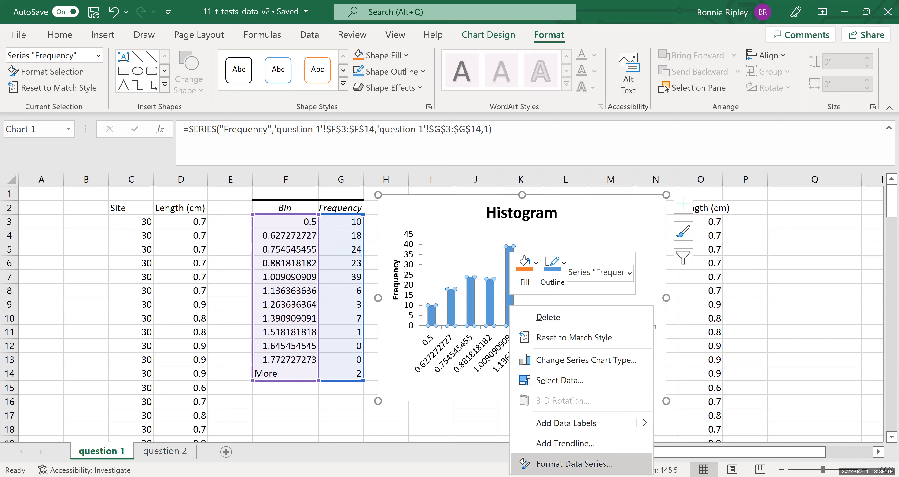
{"action": "left_click", "coordinate": [574, 464]}
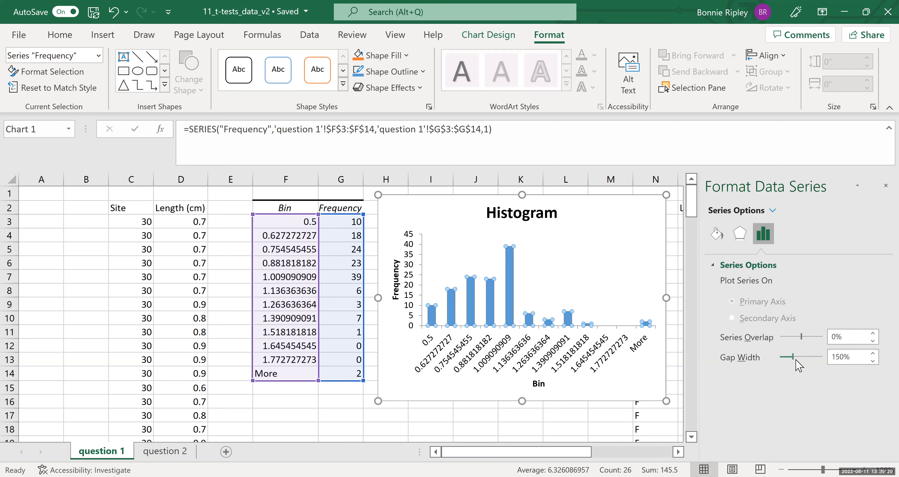
{"action": "left_click_drag", "start_coordinate": [790, 363], "coordinate": [775, 363]}
{"action": "left_click", "coordinate": [873, 354]}
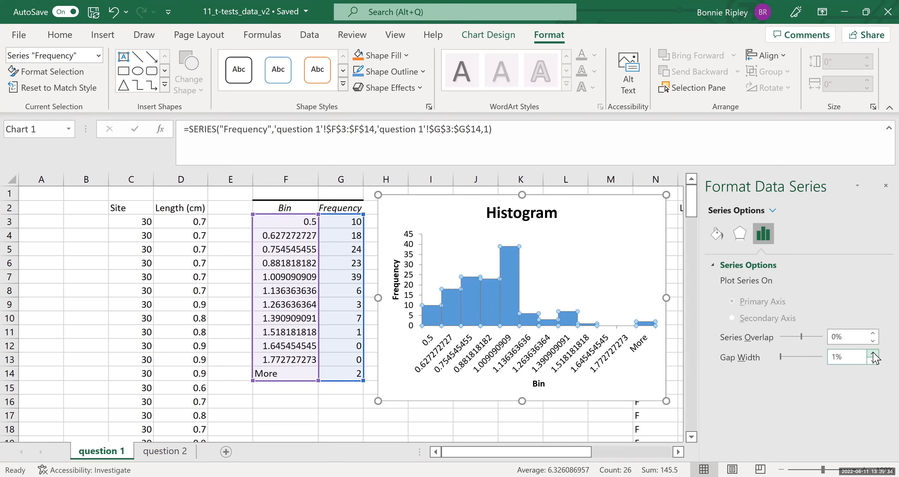
- Give the histogram's Frequency bars a solid medium gray fill
{"action": "left_click", "coordinate": [714, 236]}
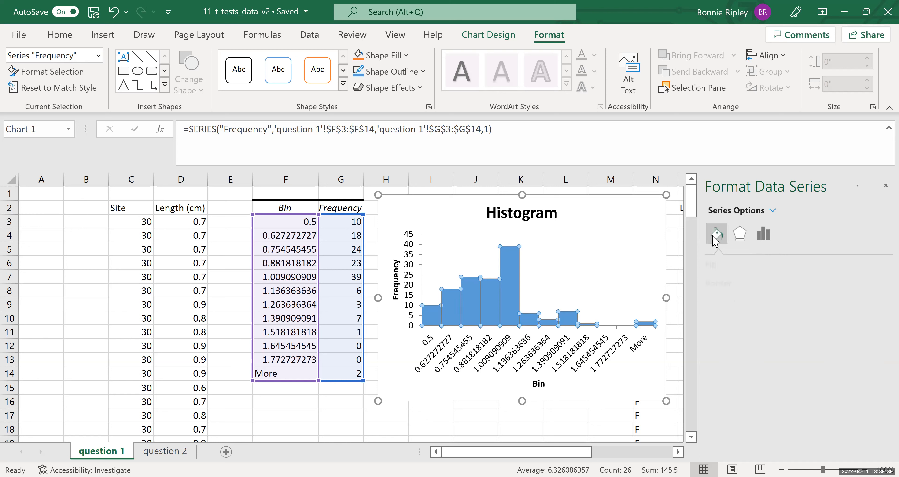
{"action": "left_click", "coordinate": [720, 266]}
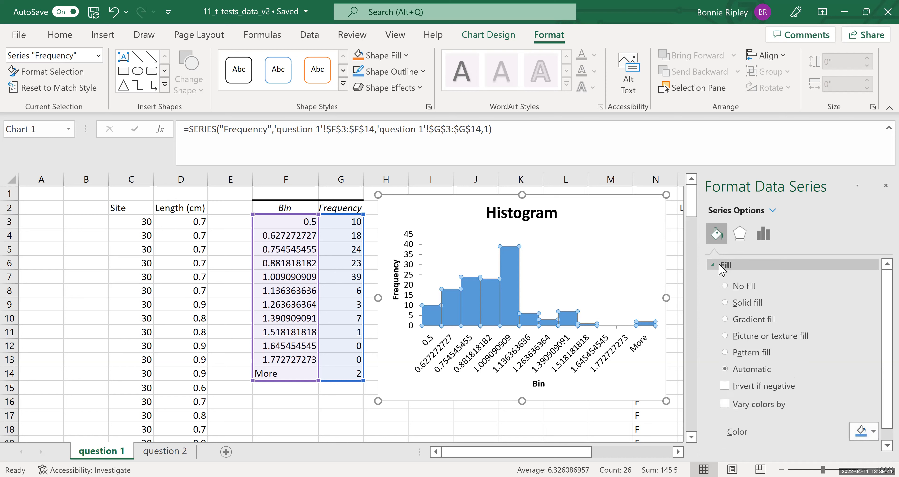
{"action": "left_click", "coordinate": [724, 303]}
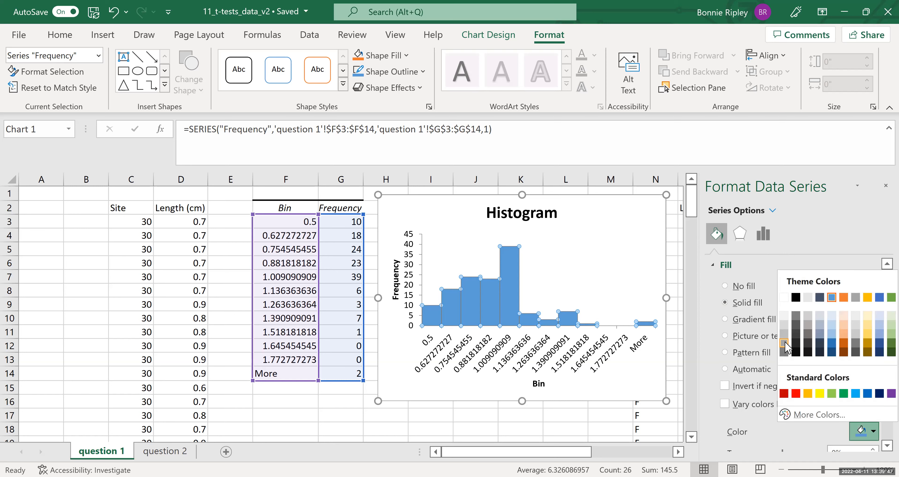
{"action": "left_click", "coordinate": [783, 344]}
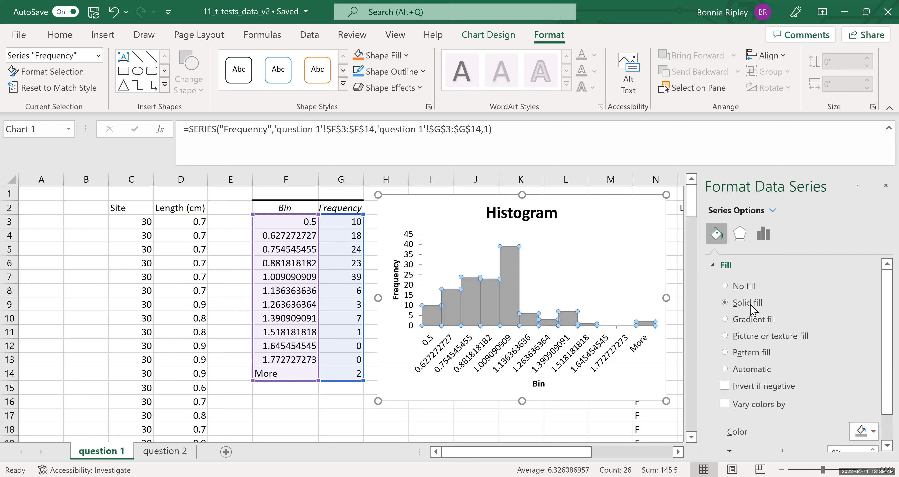
- Give the histogram's Frequency bars a solid black border line
{"action": "scroll", "coordinate": [877, 279], "scroll_direction": "down", "scroll_amount": 2}
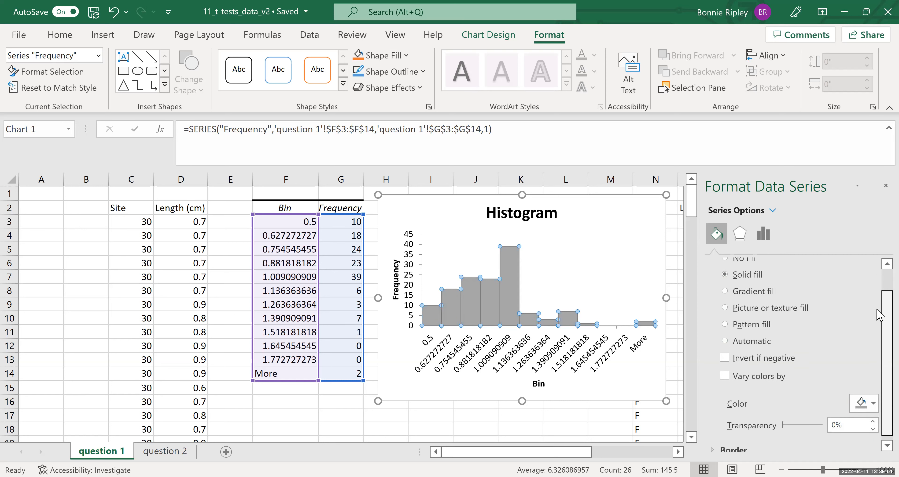
{"action": "left_click", "coordinate": [712, 448]}
{"action": "scroll", "coordinate": [877, 336], "scroll_direction": "down", "scroll_amount": 3}
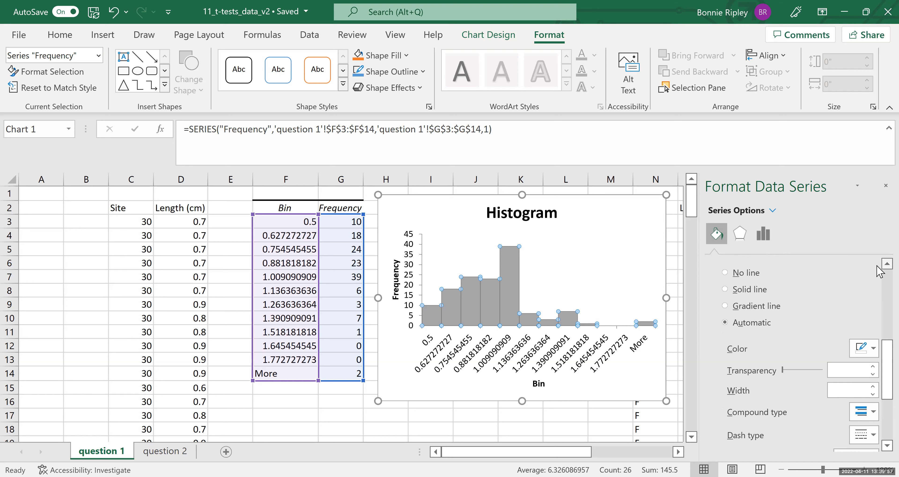
{"action": "left_click", "coordinate": [884, 266]}
{"action": "left_click", "coordinate": [884, 265]}
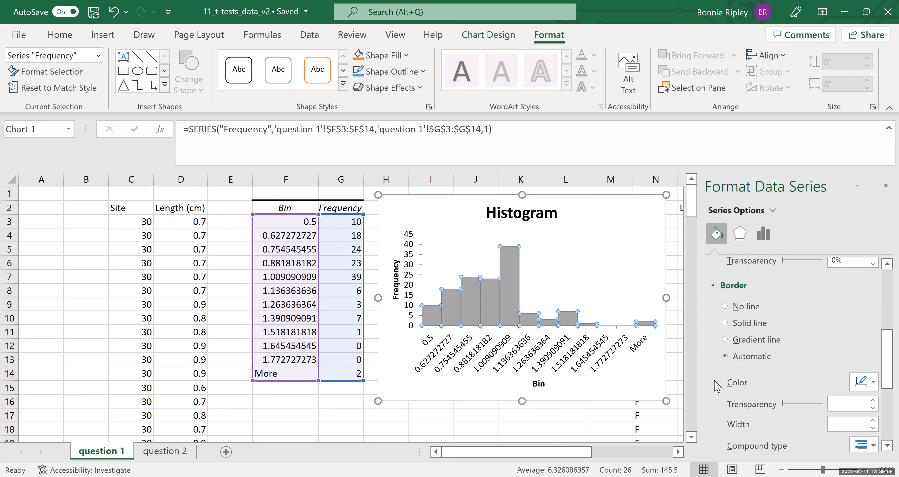
{"action": "left_click", "coordinate": [725, 323]}
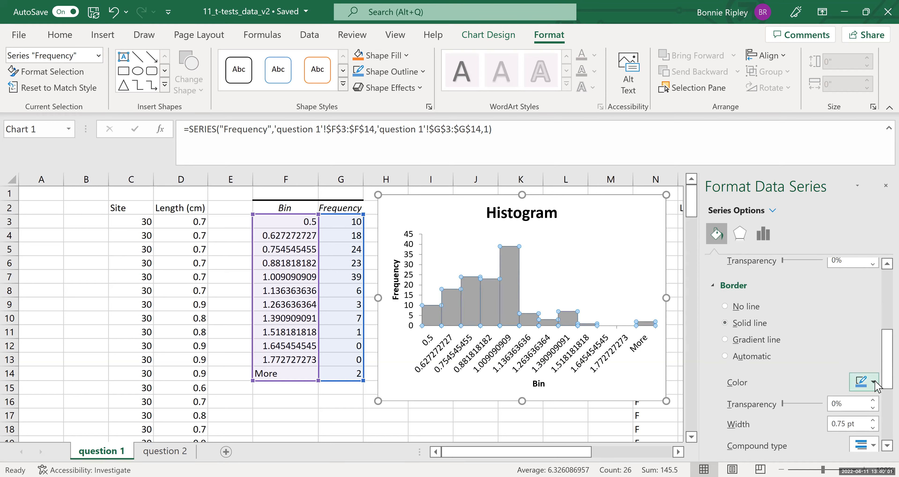
{"action": "left_click", "coordinate": [874, 383]}
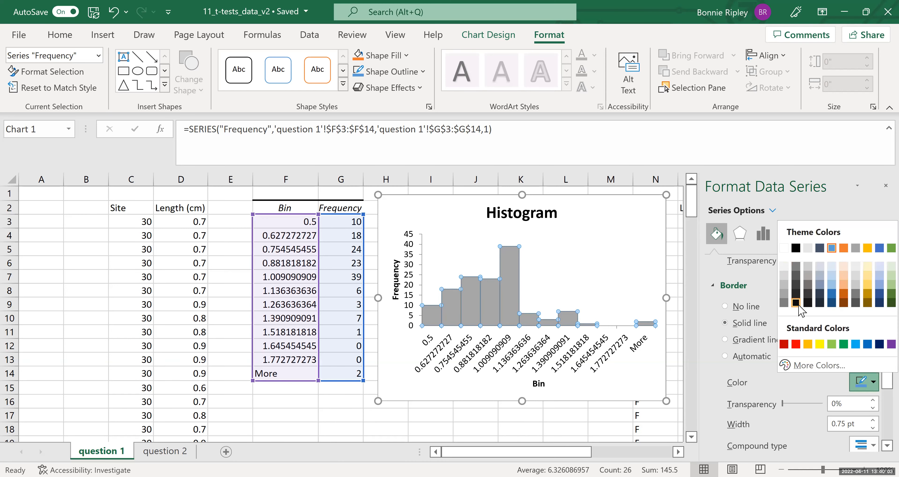
{"action": "left_click", "coordinate": [796, 303]}
{"action": "left_click", "coordinate": [645, 374]}
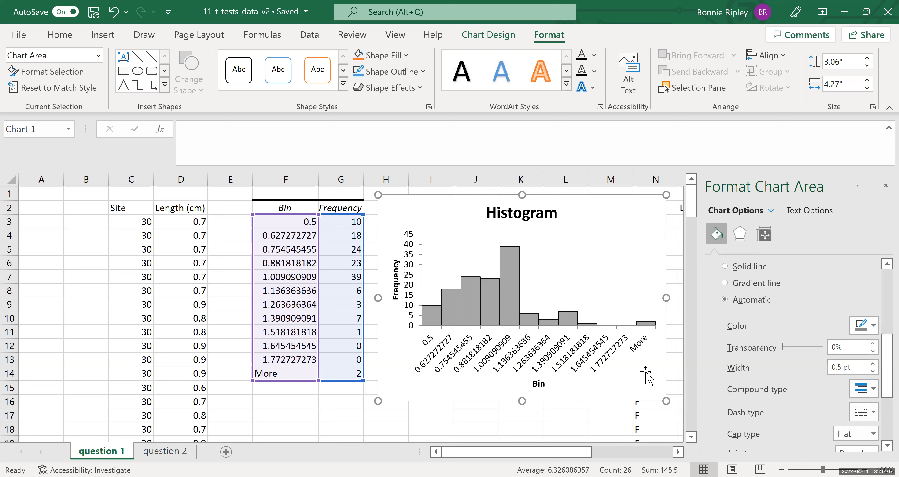
- Delete the chart title and rename the horizontal axis title from Bin to "Roly Poly Size (cm)"
{"action": "left_click", "coordinate": [502, 212]}
{"action": "key", "text": "Delete"}
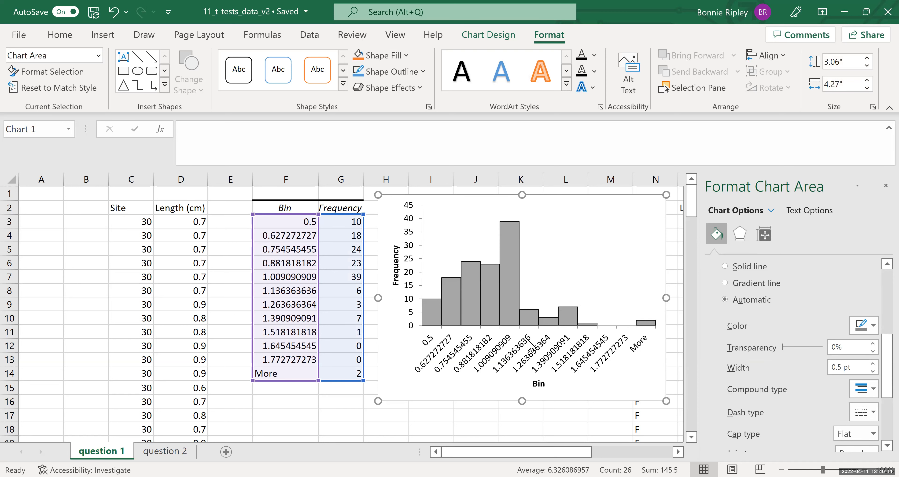
{"action": "left_click", "coordinate": [539, 384]}
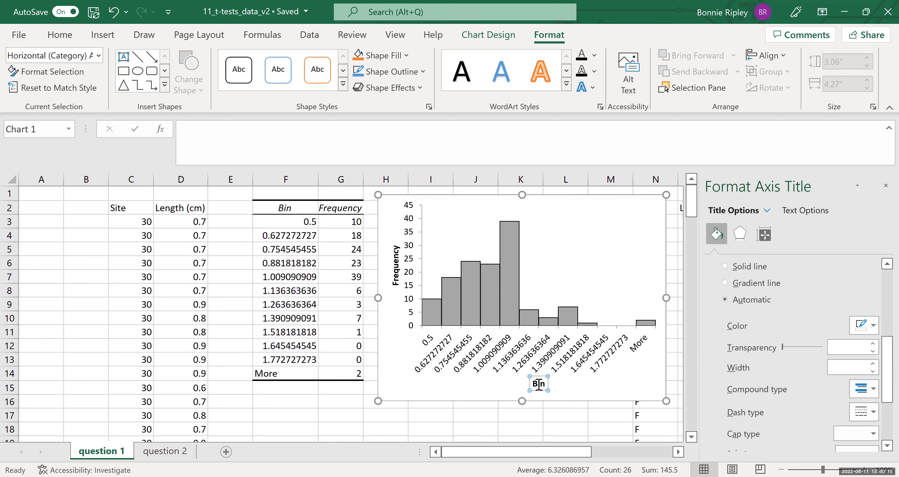
{"action": "type", "text": "Roly "}
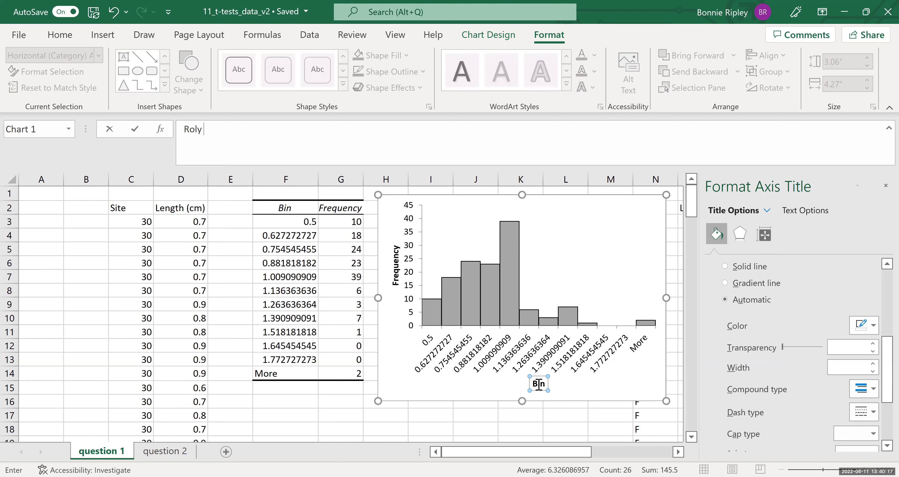
{"action": "type", "text": "Poly Size (cm)"}
{"action": "key", "text": "Return"}
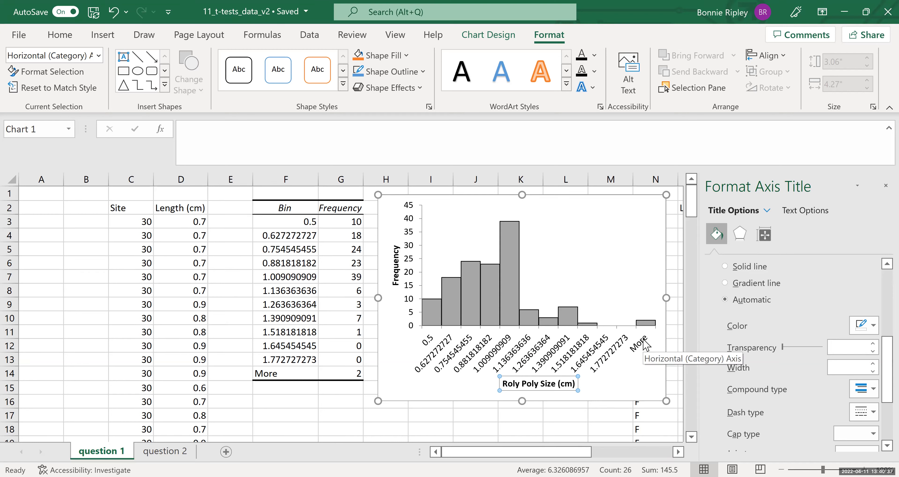
- Replace the "More" label in F14 with the formula =F13+F13-F12 to calculate the last bin value
{"action": "left_click", "coordinate": [262, 369]}
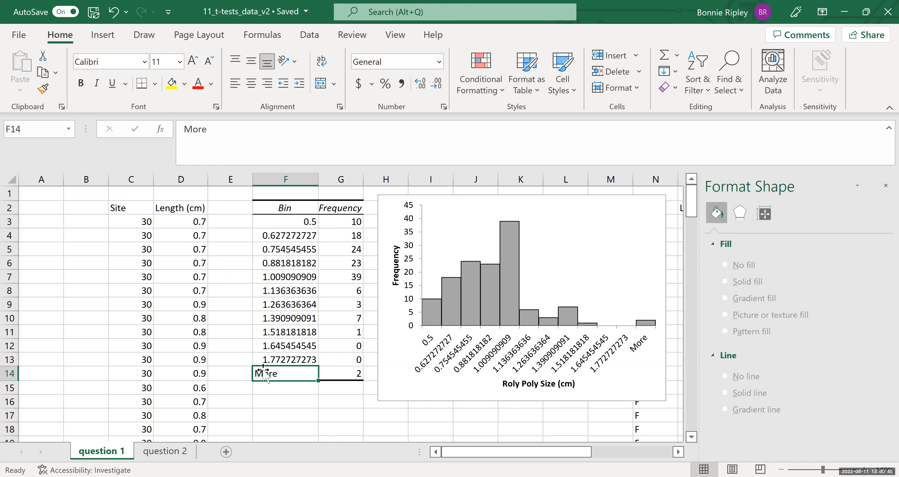
{"action": "left_click", "coordinate": [275, 358]}
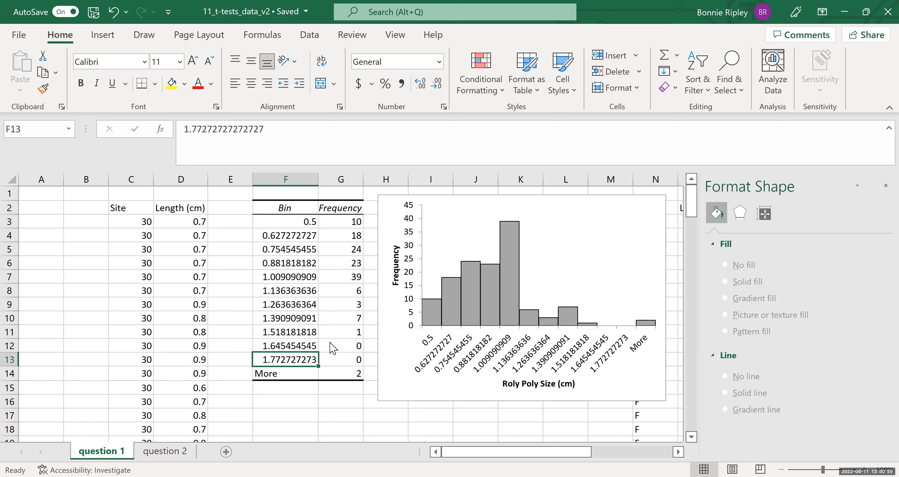
{"action": "left_click", "coordinate": [295, 373]}
{"action": "left_click", "coordinate": [295, 372]}
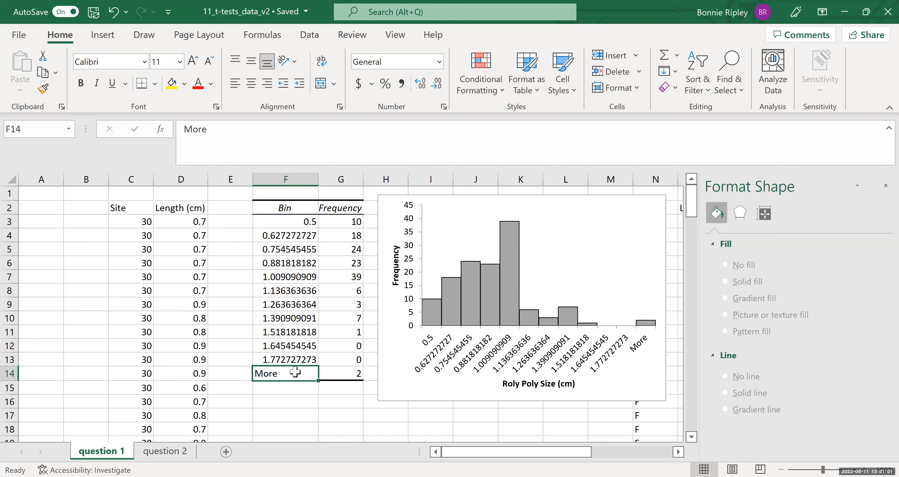
{"action": "type", "text": "="}
{"action": "left_click", "coordinate": [290, 360]}
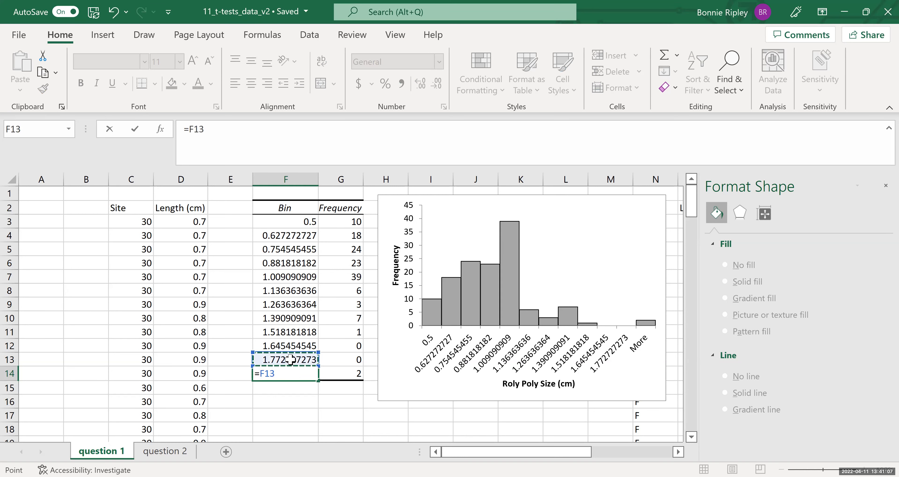
{"action": "type", "text": "+"}
{"action": "left_click", "coordinate": [276, 361]}
{"action": "type", "text": "-"}
{"action": "left_click", "coordinate": [282, 345]}
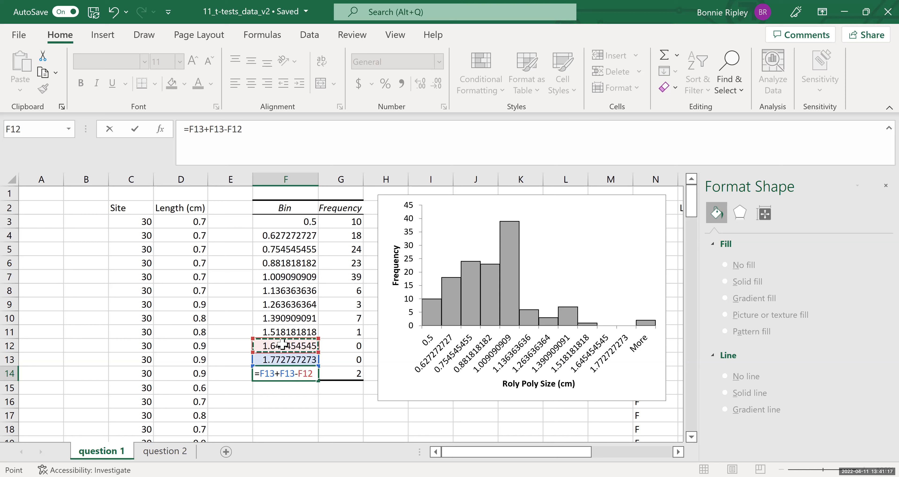
{"action": "key", "text": "Return"}
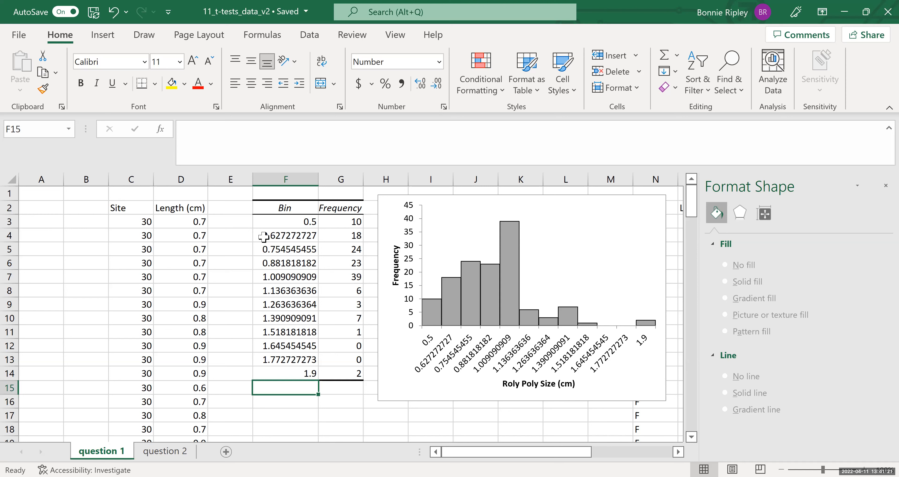
- Format the bin values in F3:F14 to show one decimal place
{"action": "left_click", "coordinate": [282, 222]}
{"action": "key", "text": "shift+Down"}
{"action": "key", "text": "shift+Down"}
{"action": "key", "text": "shift+Down"}
{"action": "key", "text": "shift+Down"}
{"action": "key", "text": "shift+Down"}
{"action": "key", "text": "shift+Down"}
{"action": "key", "text": "shift+Down"}
{"action": "key", "text": "shift+Down"}
{"action": "key", "text": "shift+Down"}
{"action": "key", "text": "shift+Down"}
{"action": "key", "text": "shift+Down"}
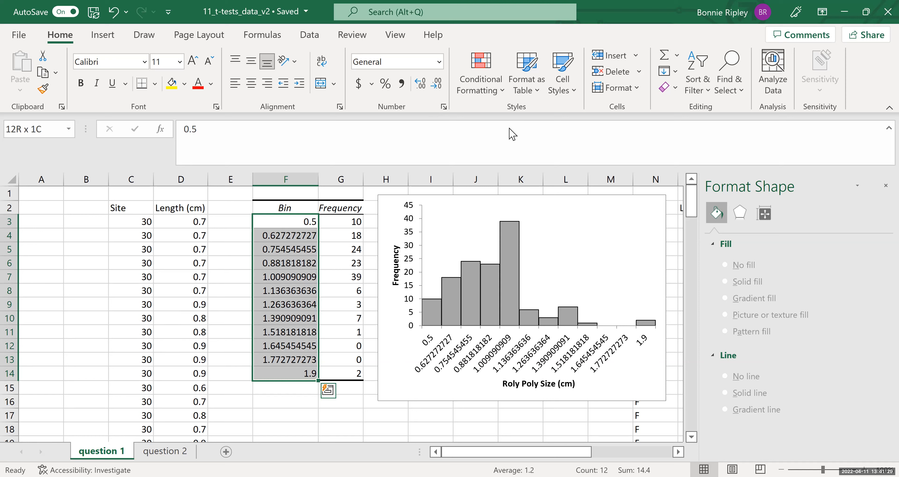
{"action": "left_click", "coordinate": [436, 88]}
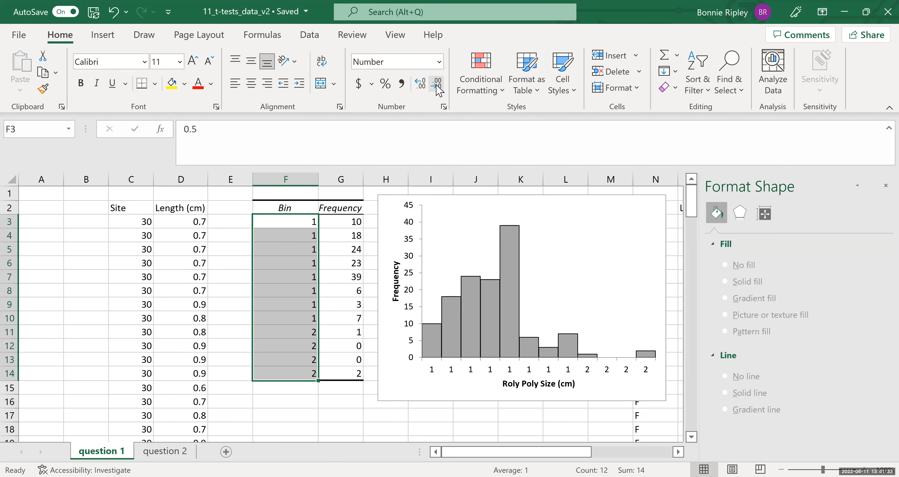
{"action": "left_click", "coordinate": [420, 86]}
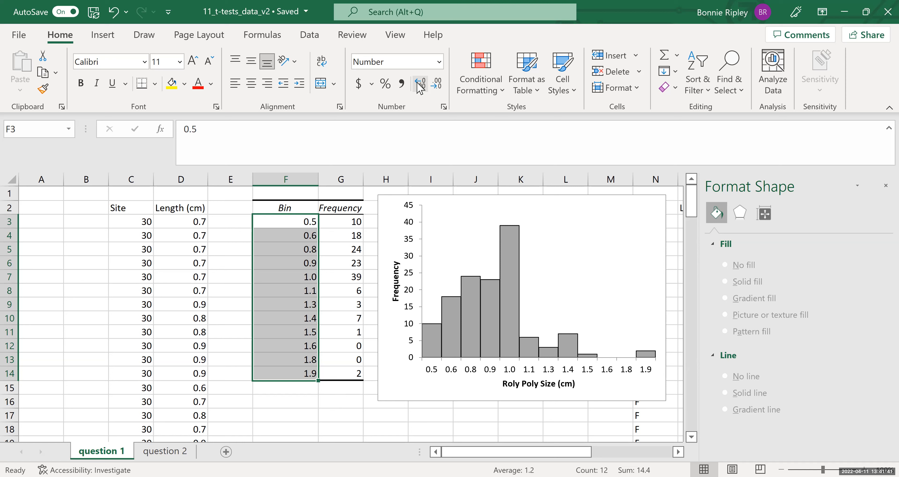
{"action": "left_click", "coordinate": [282, 402]}
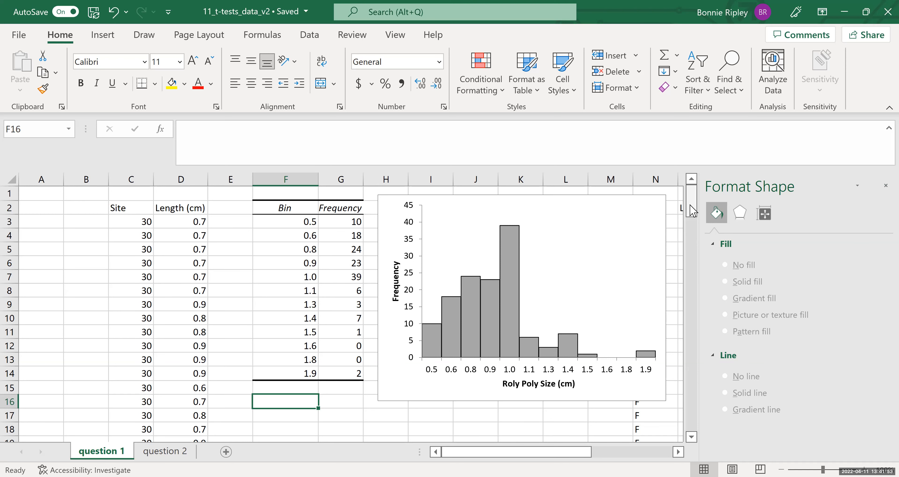
{"action": "left_click_drag", "start_coordinate": [693, 212], "coordinate": [692, 213]}
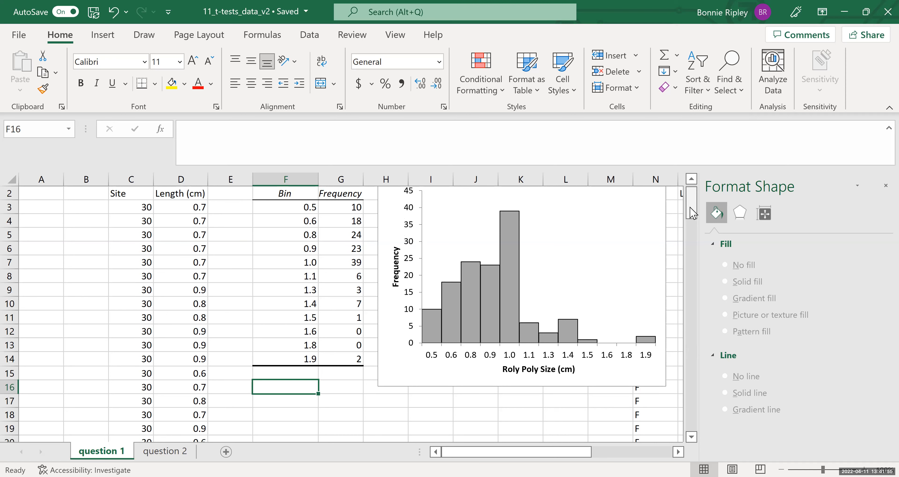
{"action": "left_click", "coordinate": [291, 403]}
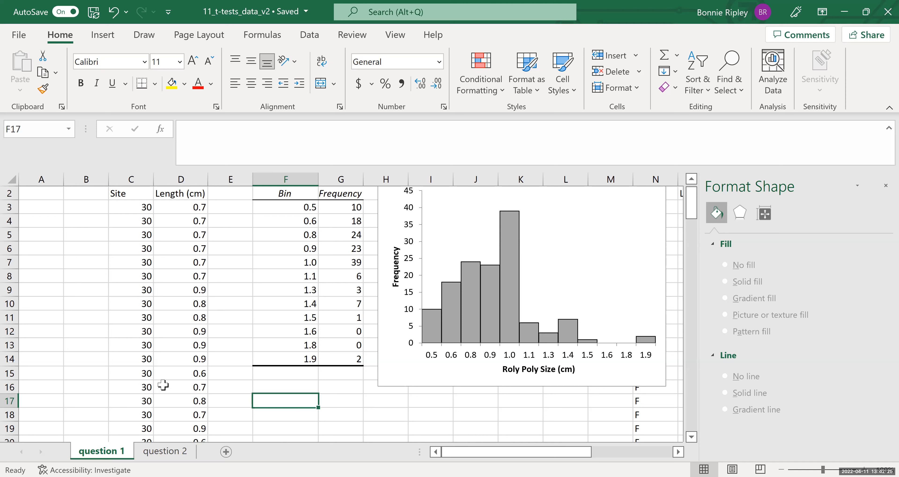
{"action": "left_click", "coordinate": [345, 402]}
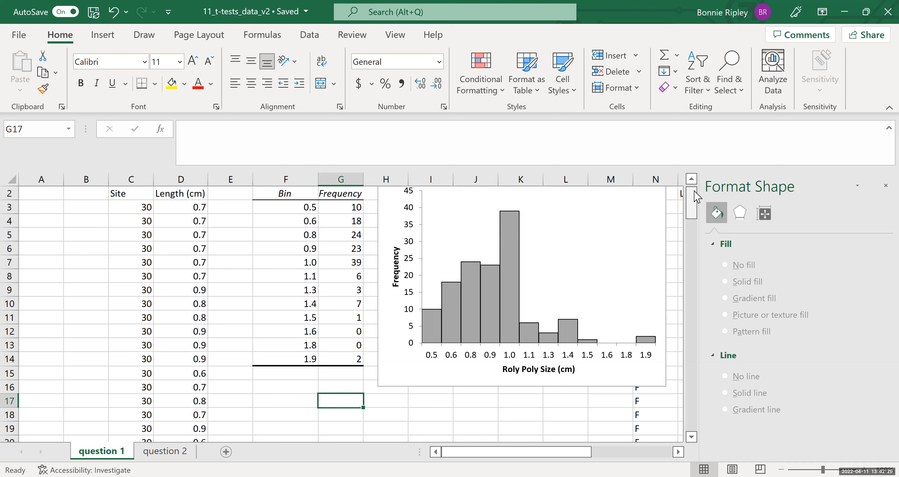
{"action": "scroll", "coordinate": [694, 196], "scroll_direction": "up", "scroll_amount": 1}
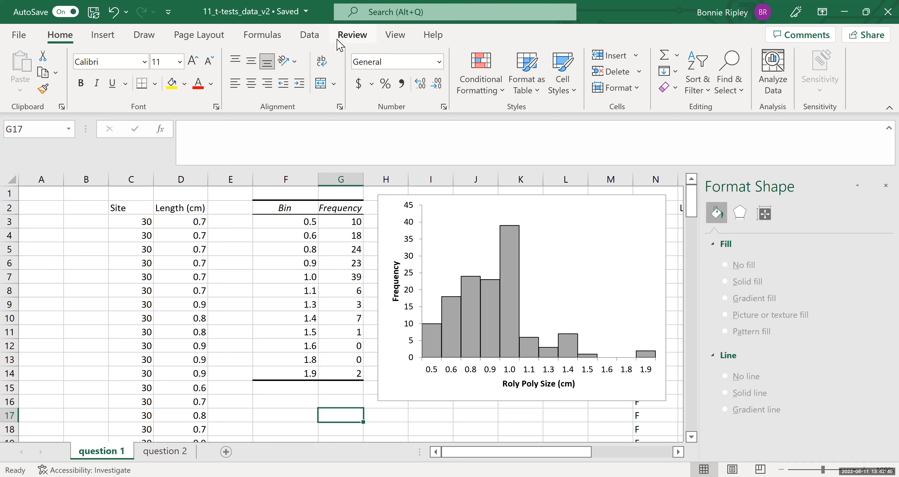
{"action": "left_click", "coordinate": [310, 35]}
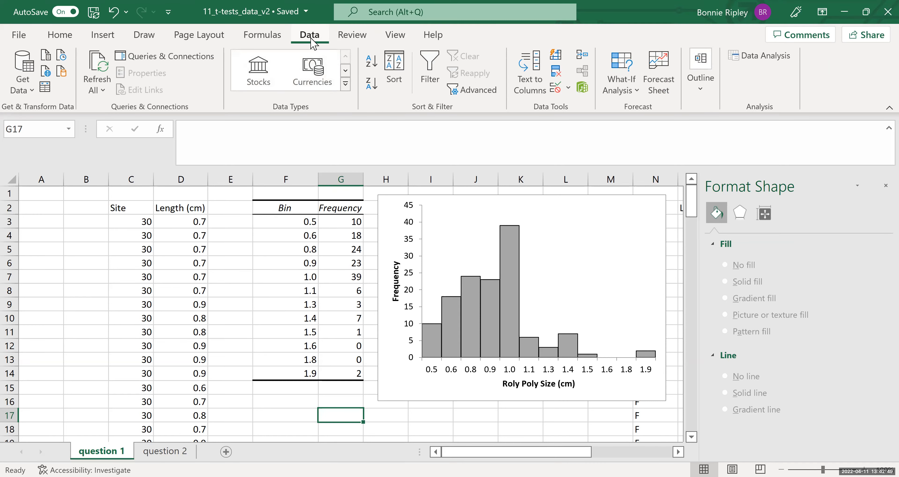
- Start the Data Analysis tool t-Test: Two-Sample Assuming Unequal Variances
{"action": "left_click", "coordinate": [750, 58]}
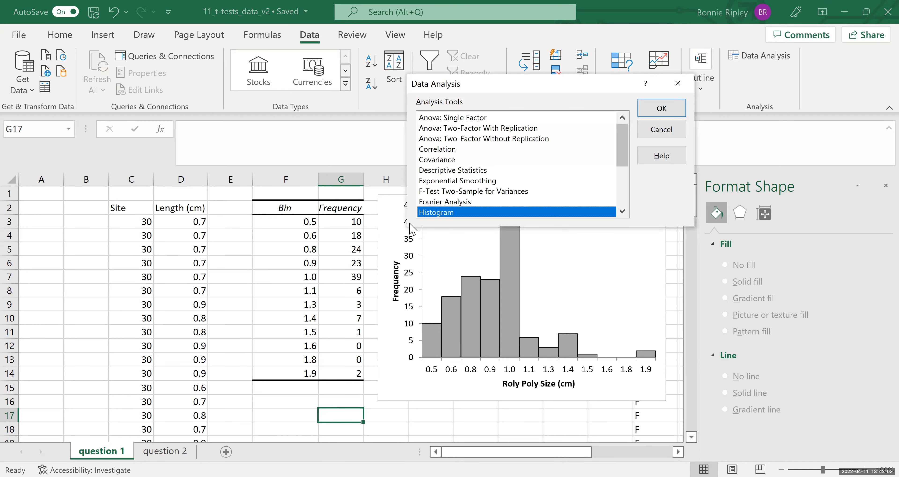
{"action": "scroll", "coordinate": [506, 164], "scroll_direction": "down", "scroll_amount": 3}
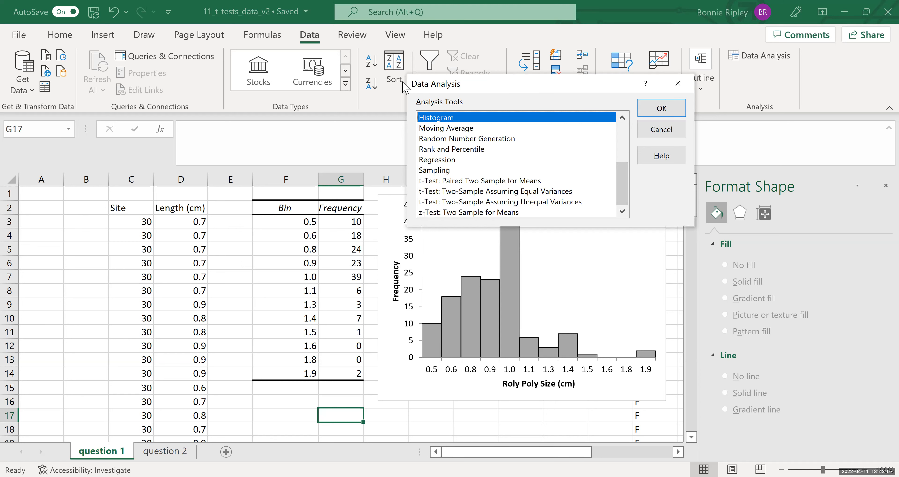
{"action": "left_click_drag", "start_coordinate": [504, 84], "coordinate": [402, 82]}
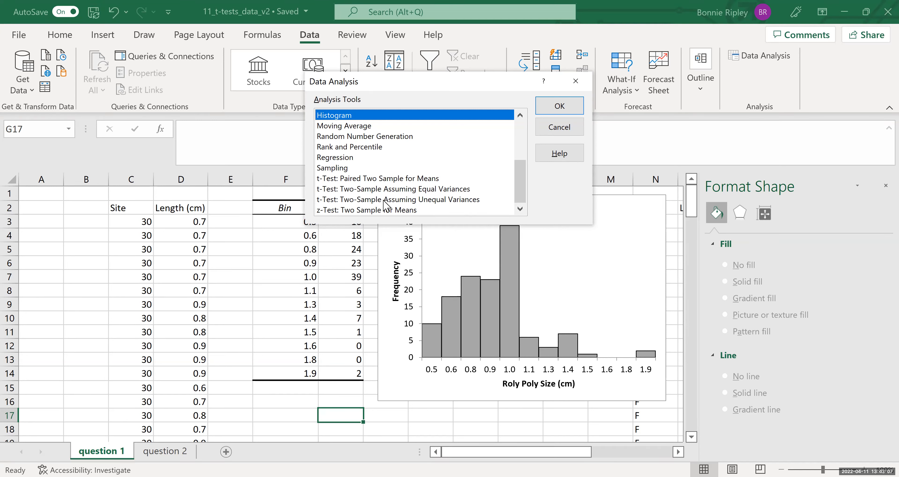
{"action": "left_click", "coordinate": [468, 204]}
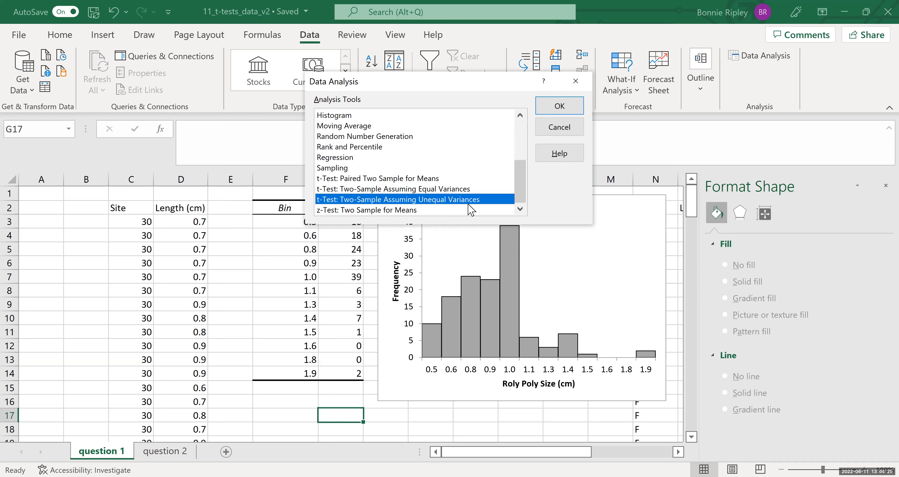
{"action": "left_click", "coordinate": [554, 115]}
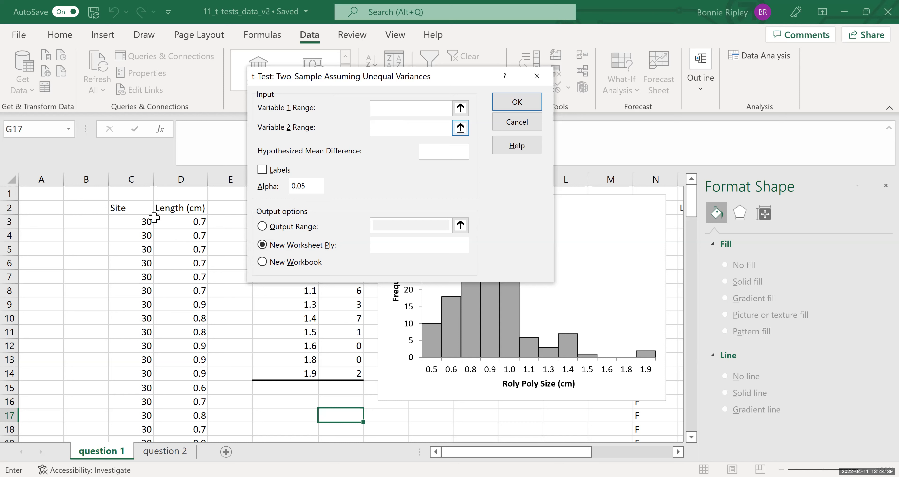
- Set the t-test's Variable 1 Range to the site 30 lengths D3:D77 and Variable 2 Range to the site 42W lengths D78:D135
{"action": "left_click", "coordinate": [184, 222]}
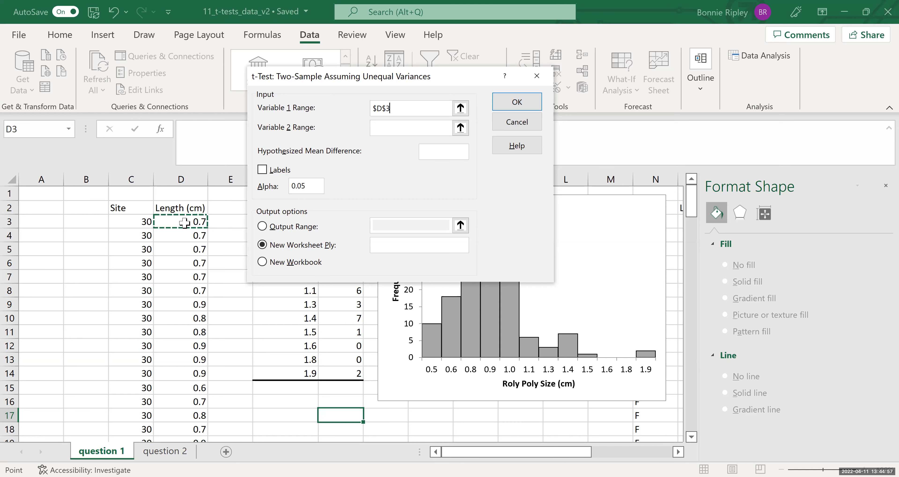
{"action": "key", "text": "ctrl+shift+Down"}
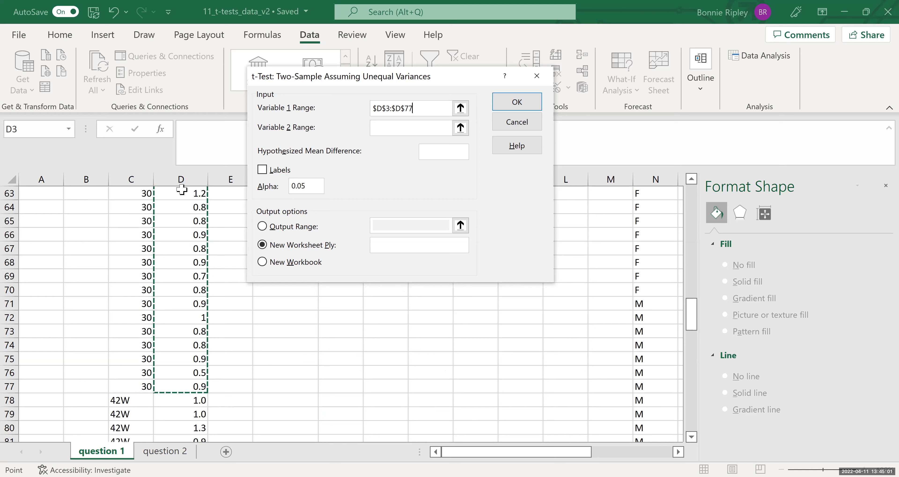
{"action": "key", "text": "Tab"}
{"action": "left_click", "coordinate": [190, 401]}
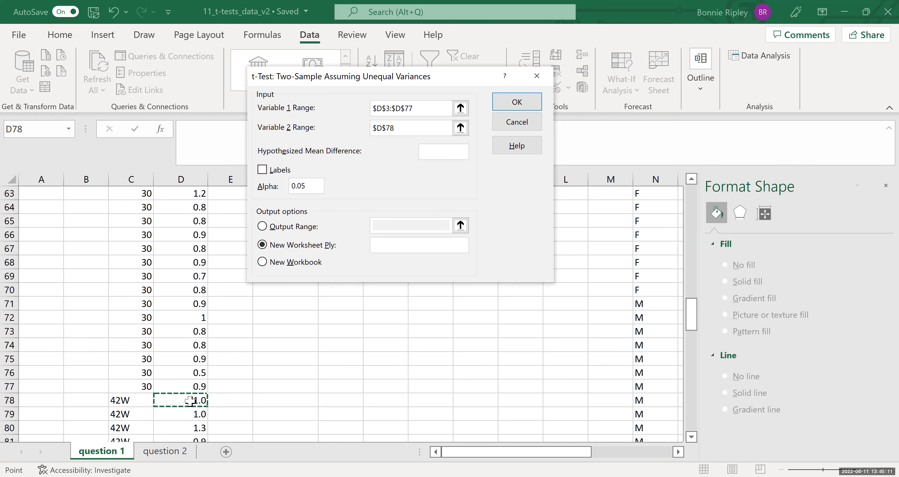
{"action": "key", "text": "ctrl+shift+Down"}
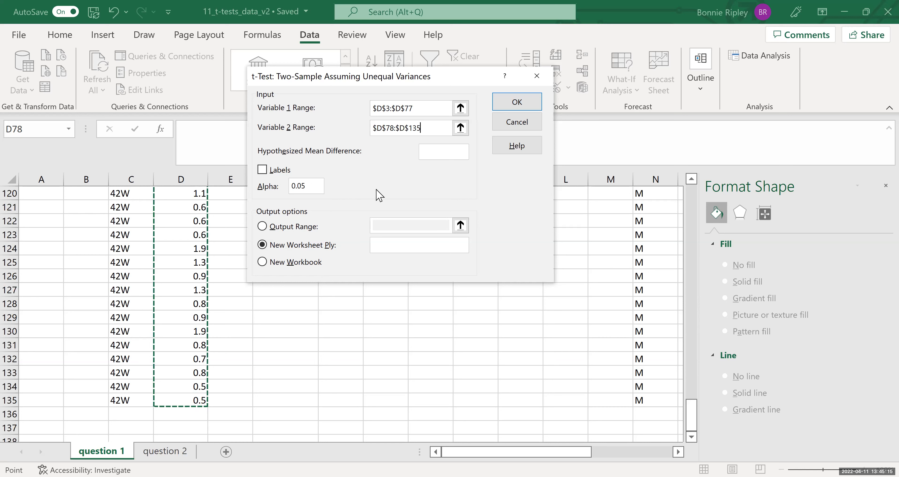
- Set the hypothesized mean difference to 0 and run the t-test with its output range starting at F18
{"action": "key", "text": "Tab"}
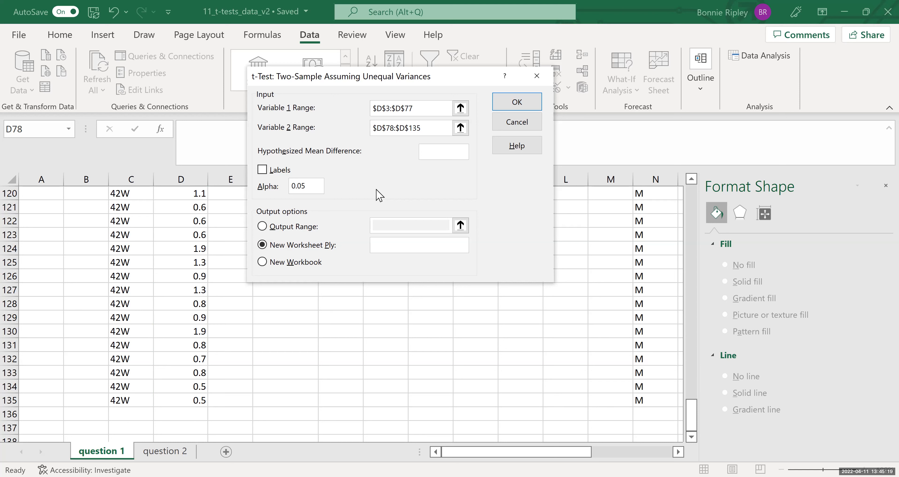
{"action": "type", "text": "0"}
{"action": "left_click", "coordinate": [262, 226]}
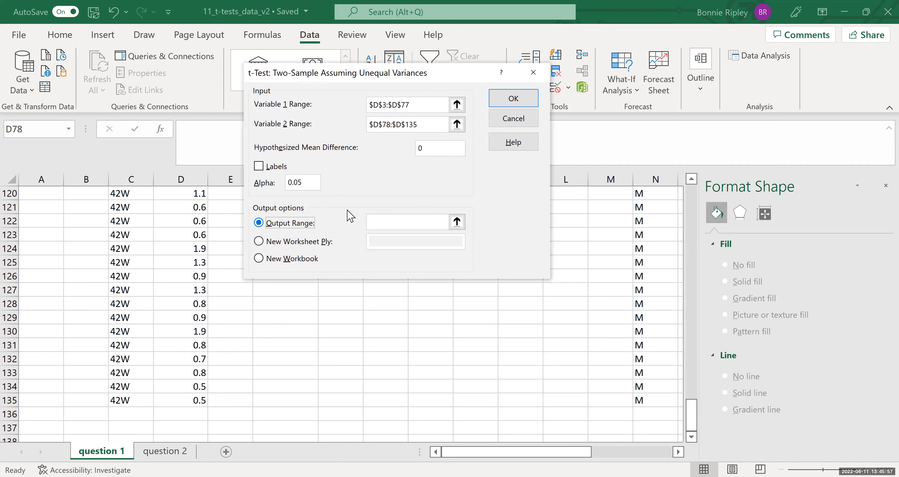
{"action": "left_click", "coordinate": [380, 222]}
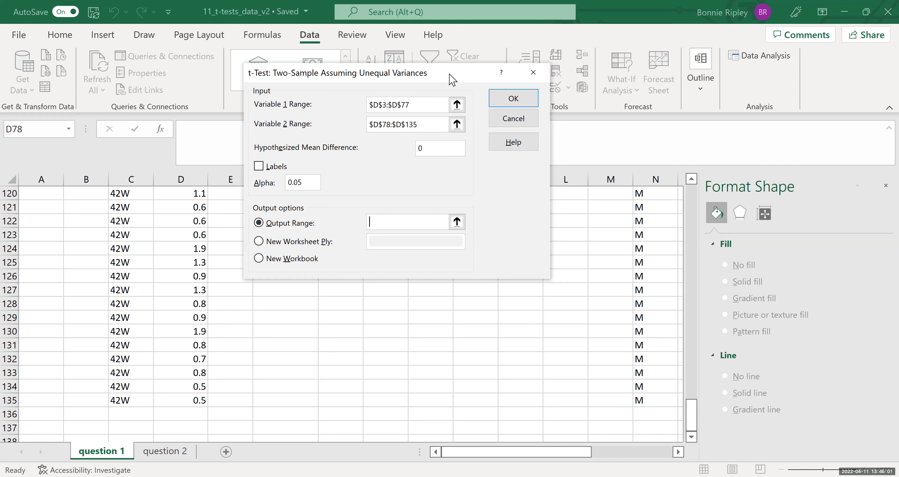
{"action": "left_click_drag", "start_coordinate": [450, 79], "coordinate": [243, 37]}
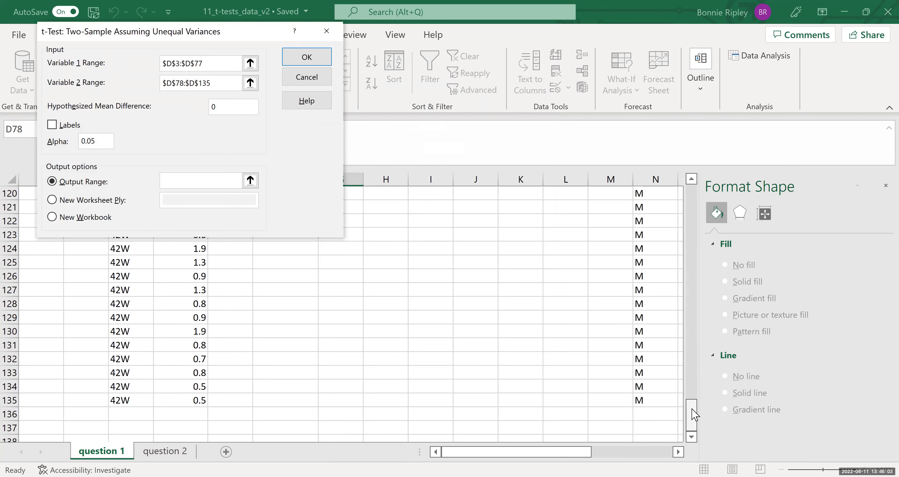
{"action": "left_click_drag", "start_coordinate": [691, 409], "coordinate": [693, 324]}
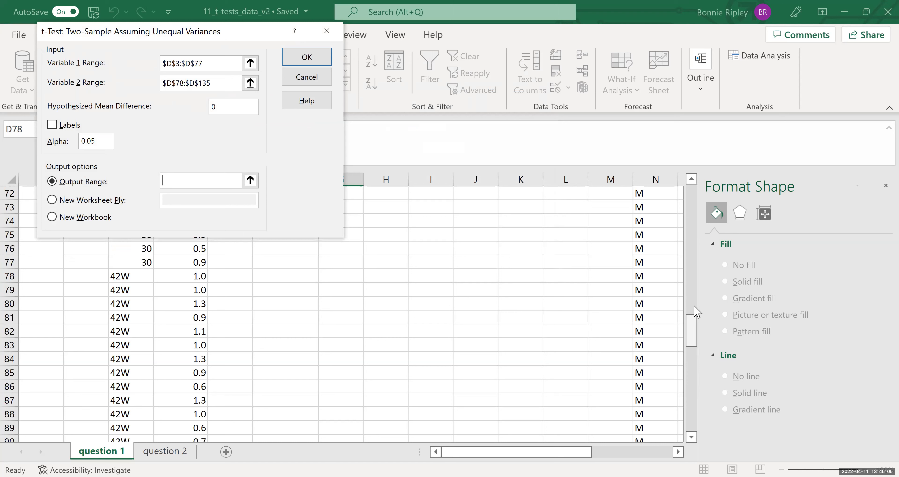
{"action": "left_click", "coordinate": [689, 223]}
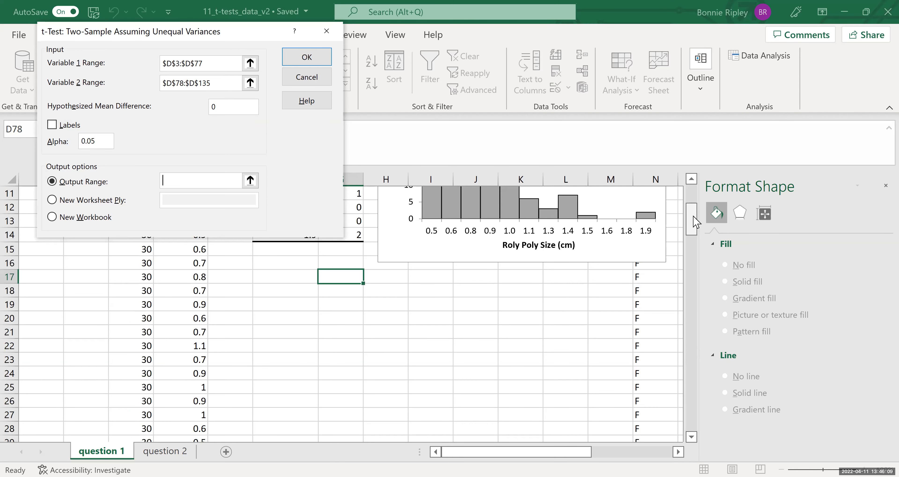
{"action": "left_click", "coordinate": [267, 263]}
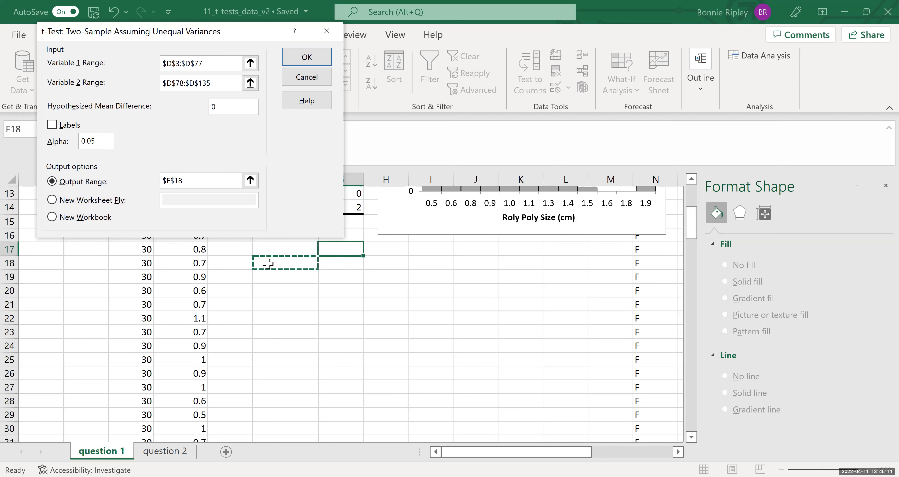
{"action": "left_click", "coordinate": [305, 64]}
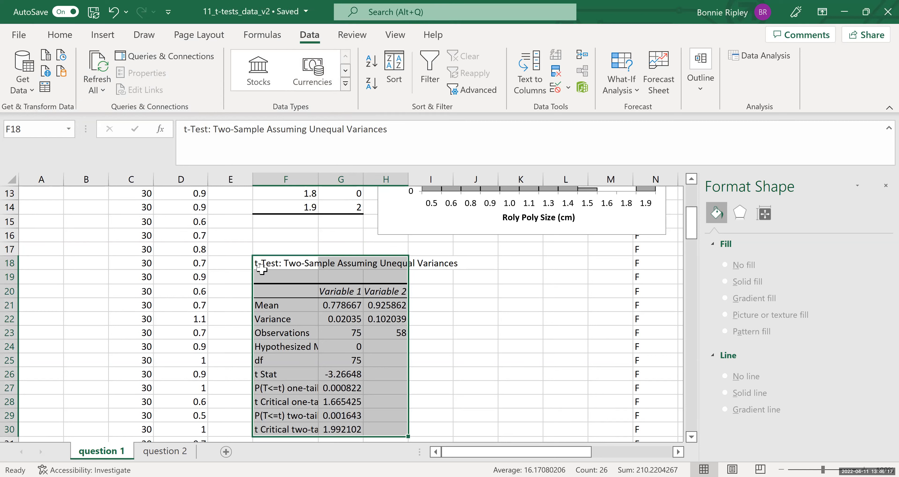
- Rename the t-test table headers Variable 1 and Variable 2 in G20:H20 as 30 and 42W
{"action": "left_click", "coordinate": [274, 264]}
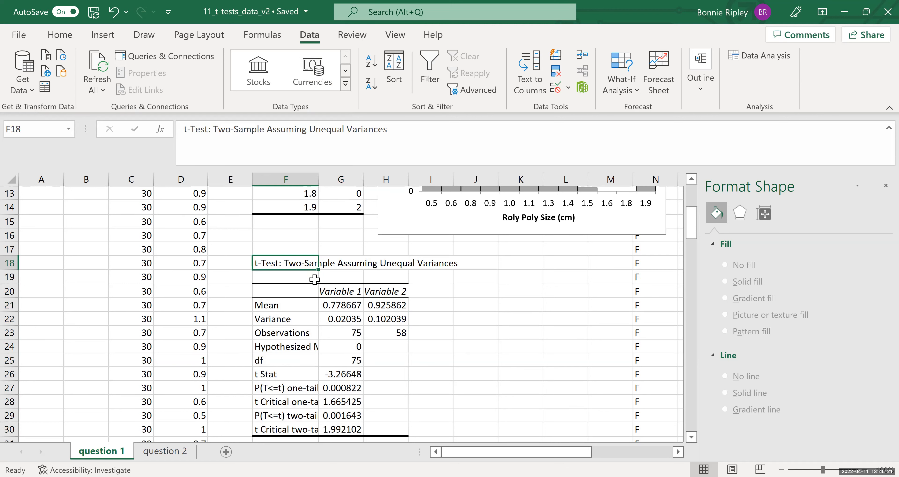
{"action": "left_click", "coordinate": [340, 304]}
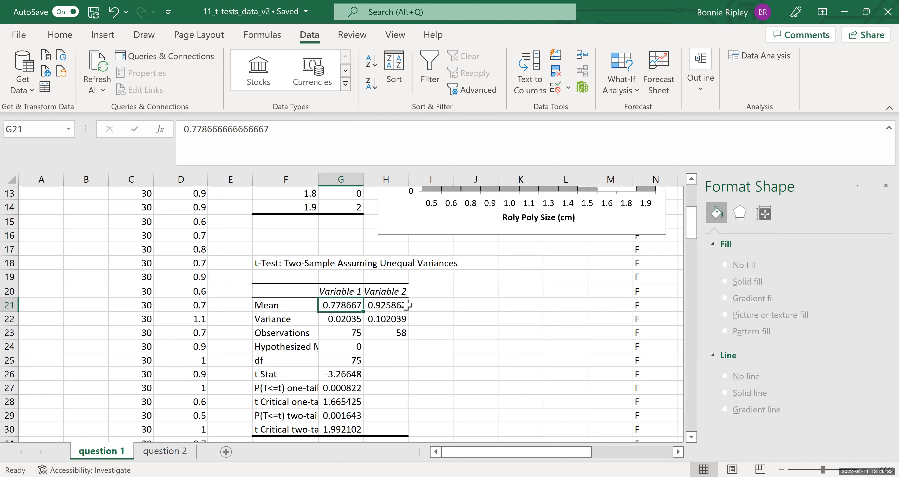
{"action": "left_click", "coordinate": [334, 289]}
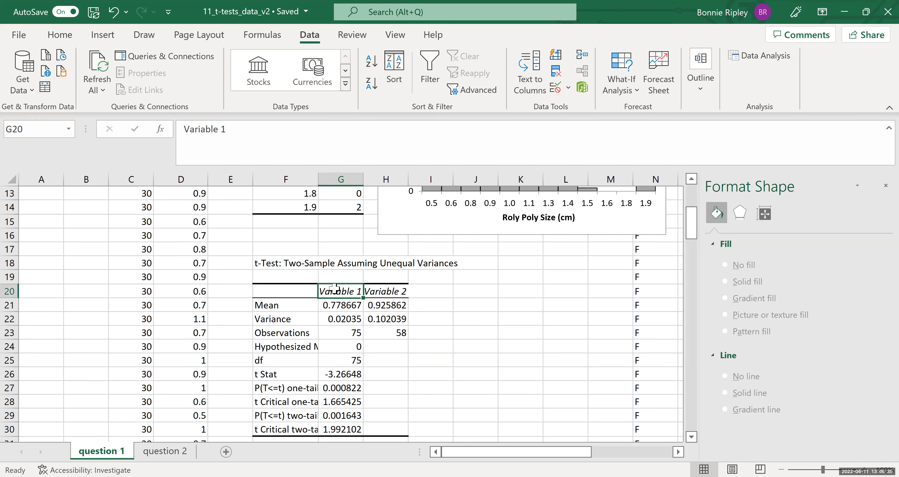
{"action": "type", "text": "30"}
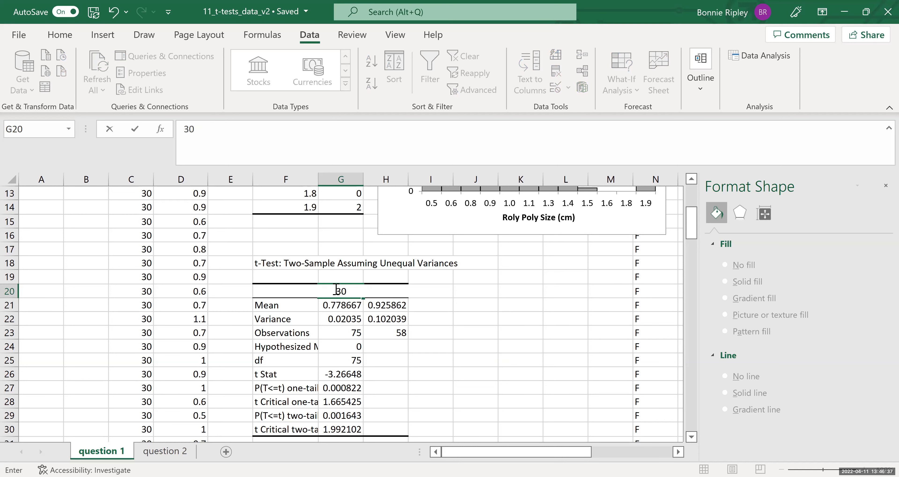
{"action": "key", "text": "Tab"}
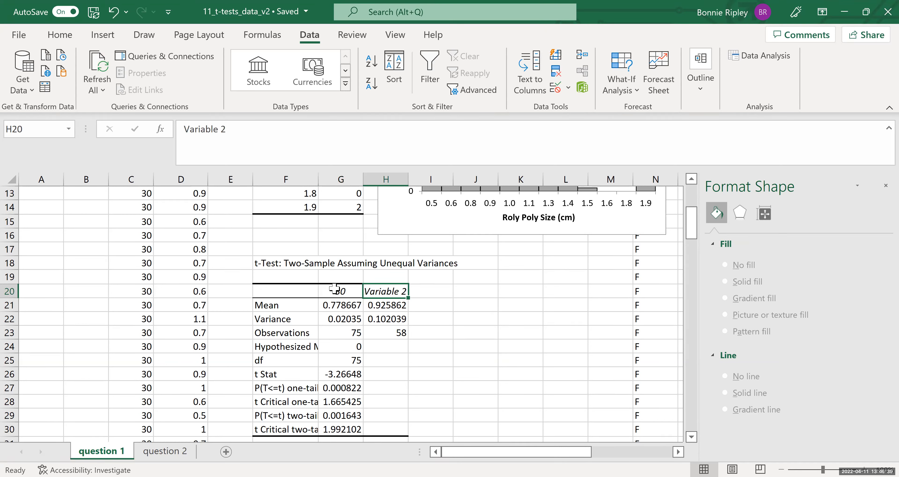
{"action": "type", "text": "42W"}
{"action": "key", "text": "Return"}
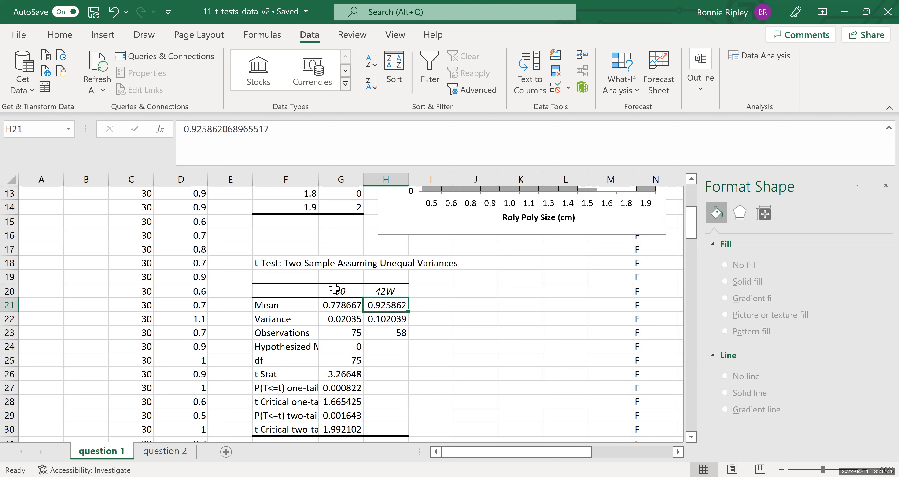
- Widen column F so the t-test row labels show in full, without excess space beyond the table title
{"action": "left_click", "coordinate": [336, 322]}
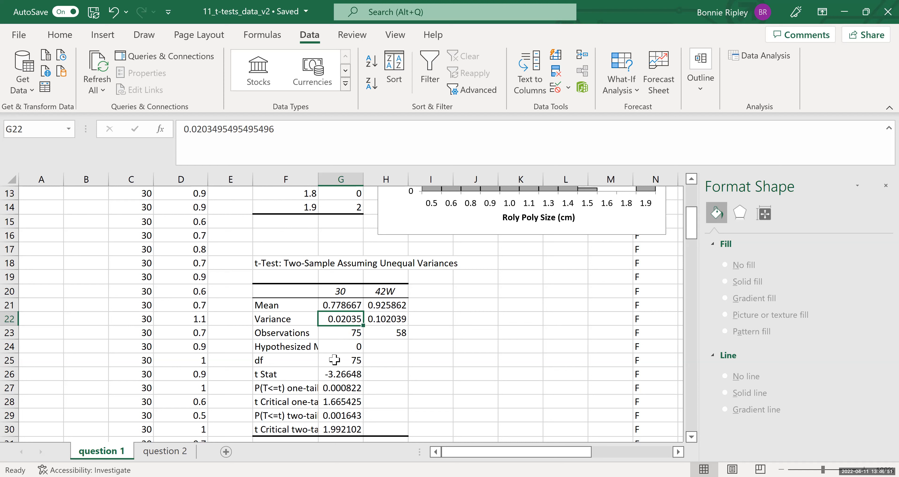
{"action": "left_click", "coordinate": [346, 374]}
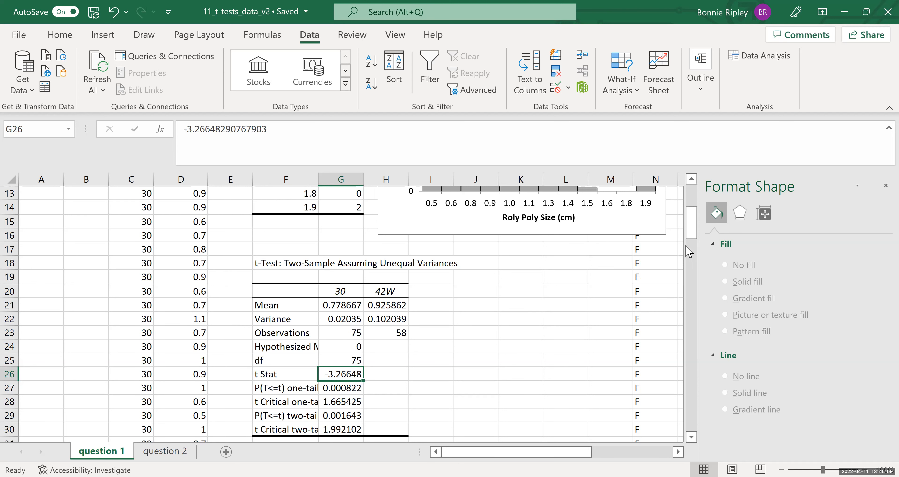
{"action": "left_click_drag", "start_coordinate": [694, 230], "coordinate": [694, 237]}
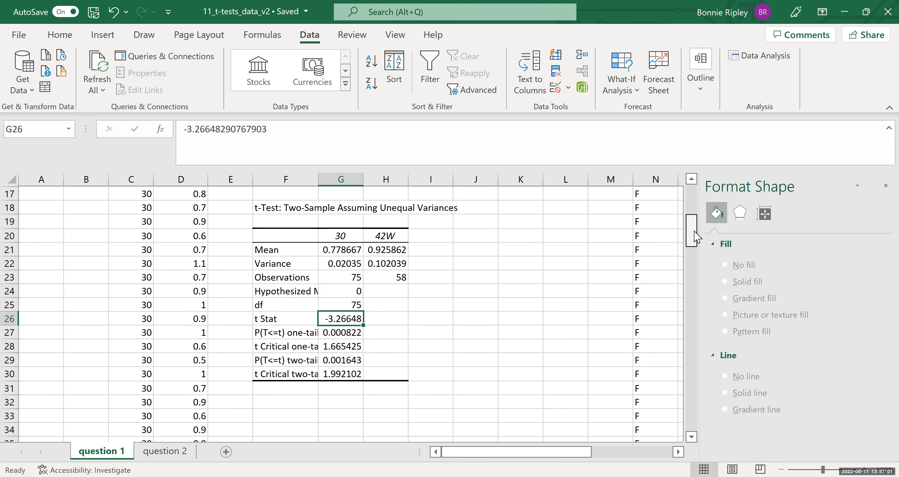
{"action": "left_click", "coordinate": [491, 86]}
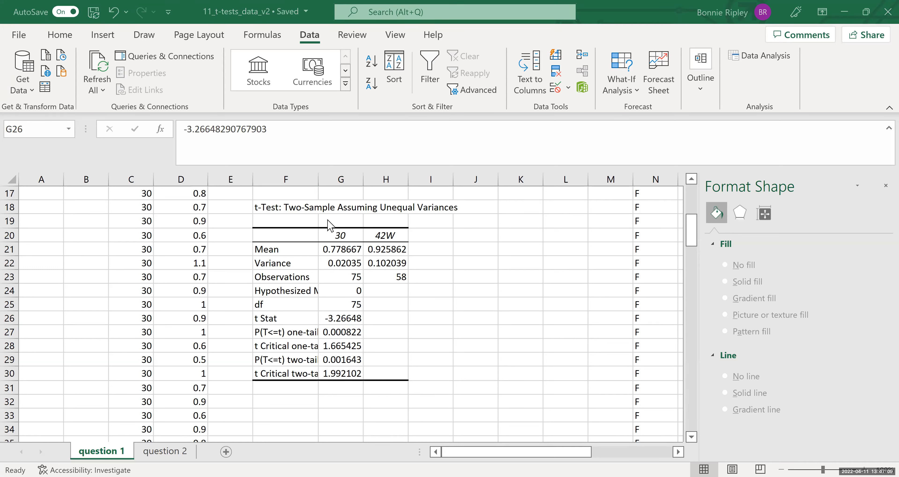
{"action": "left_click", "coordinate": [317, 178]}
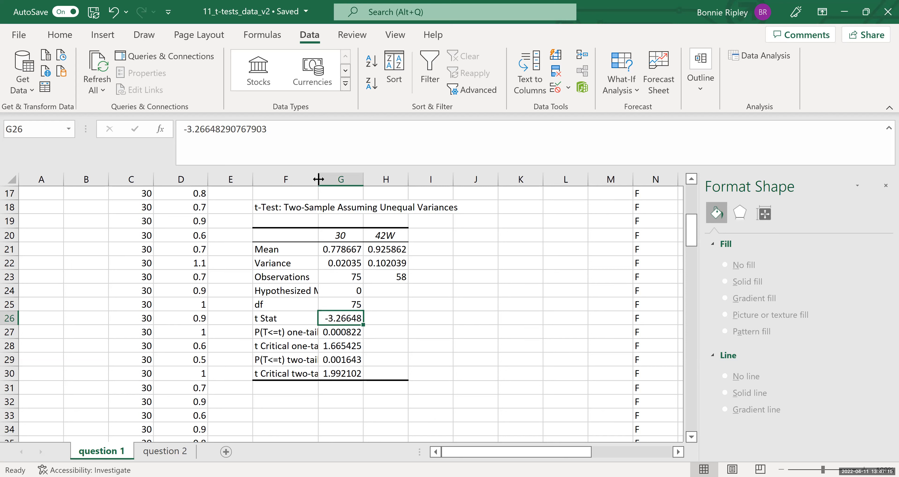
{"action": "double_click", "coordinate": [318, 179]}
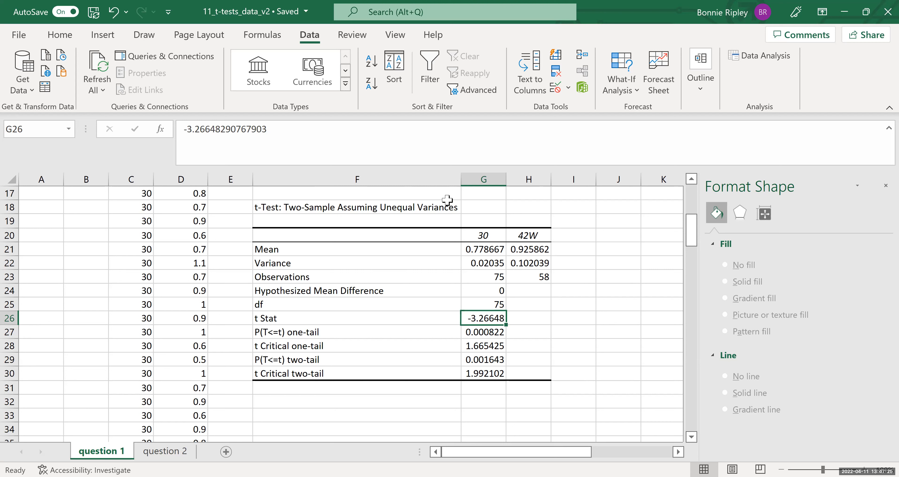
{"action": "left_click_drag", "start_coordinate": [460, 182], "coordinate": [394, 187]}
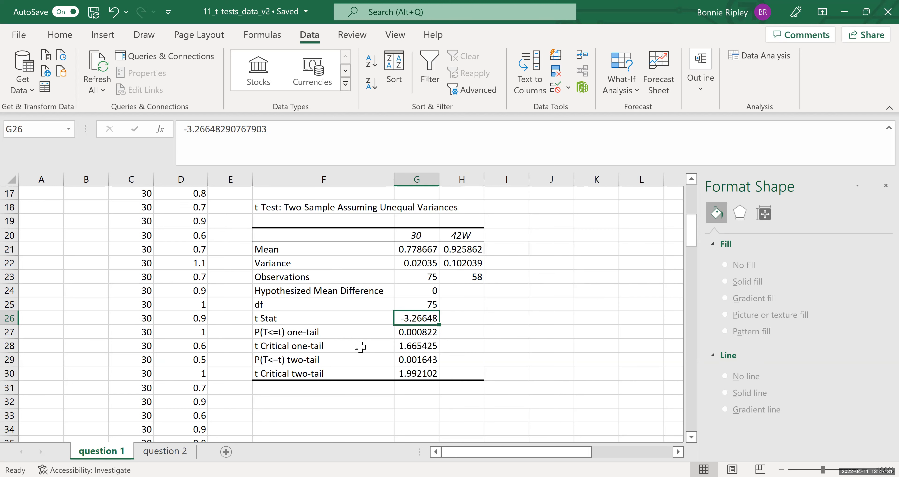
- Examine the one-tail and two-tail p-values and the critical t label in the t-test results
{"action": "left_click", "coordinate": [335, 332]}
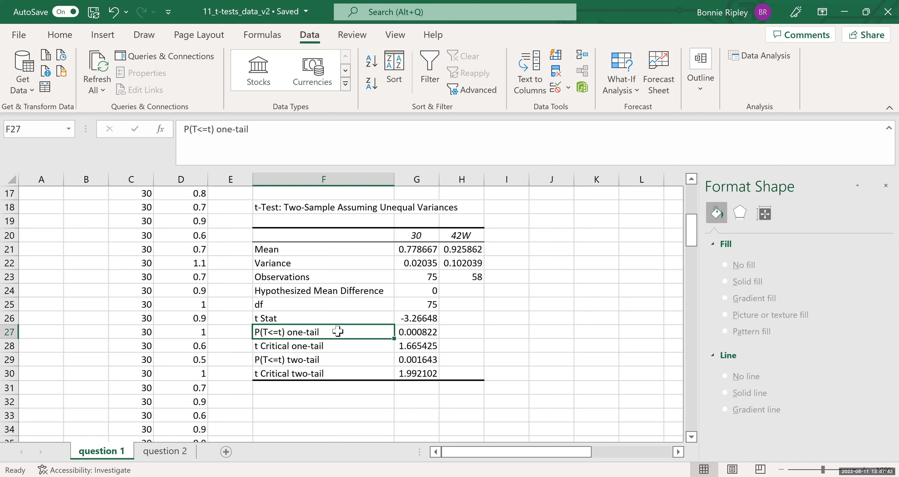
{"action": "left_click", "coordinate": [337, 348]}
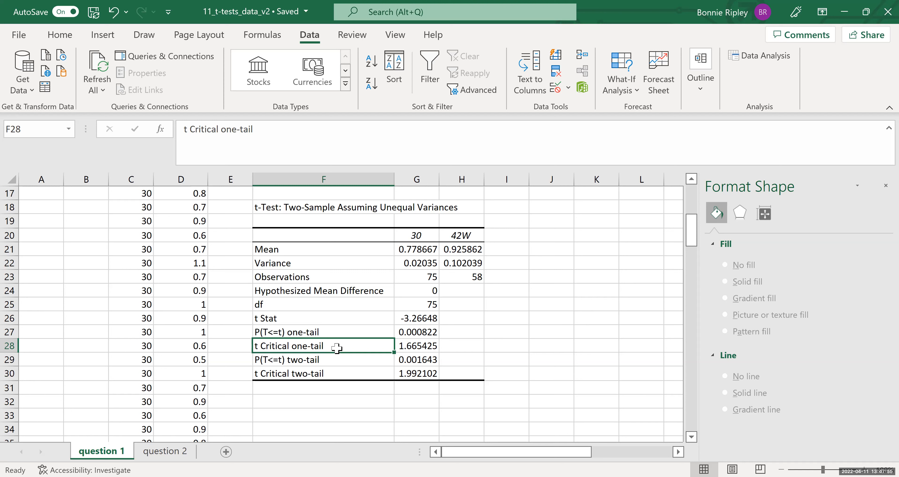
{"action": "left_click", "coordinate": [336, 362]}
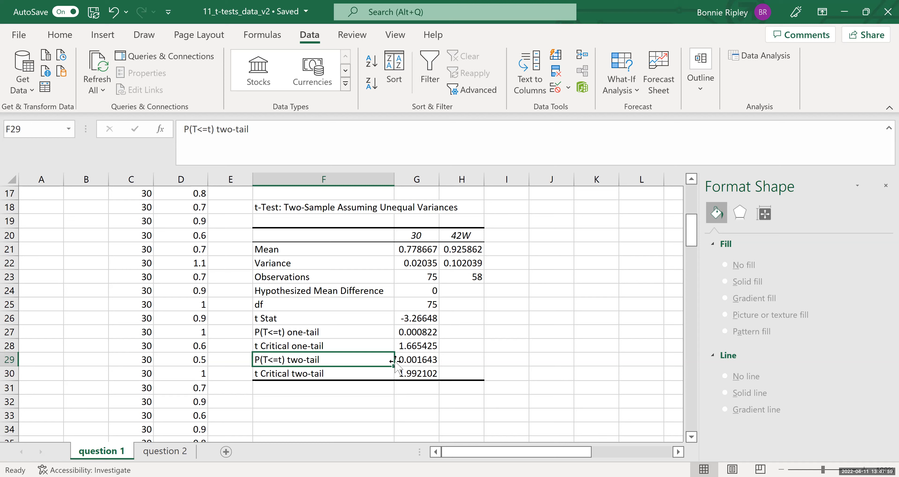
{"action": "left_click", "coordinate": [422, 362]}
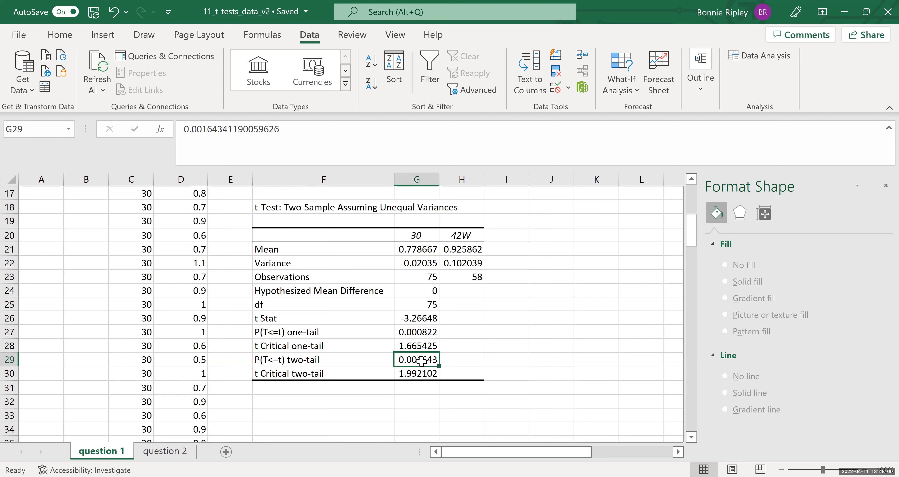
{"action": "left_click", "coordinate": [415, 332]}
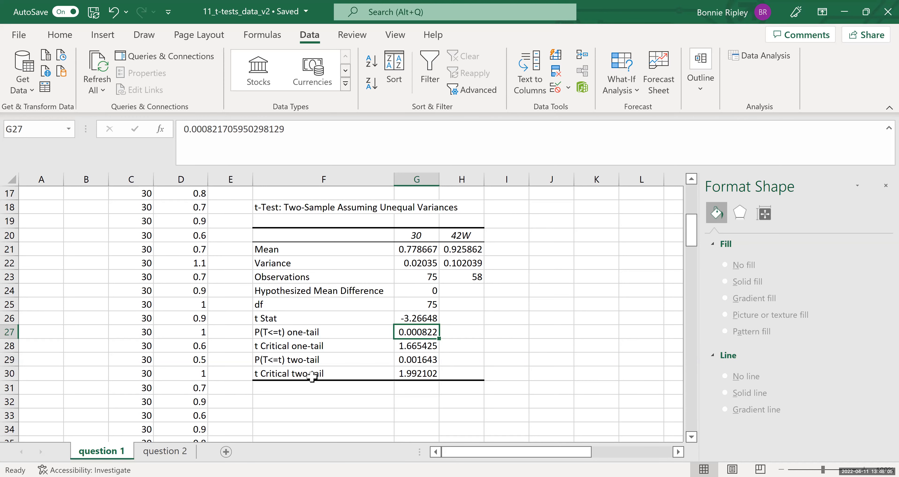
- Check the t statistic and the two-tail p-value in the t-test results
{"action": "left_click", "coordinate": [404, 319]}
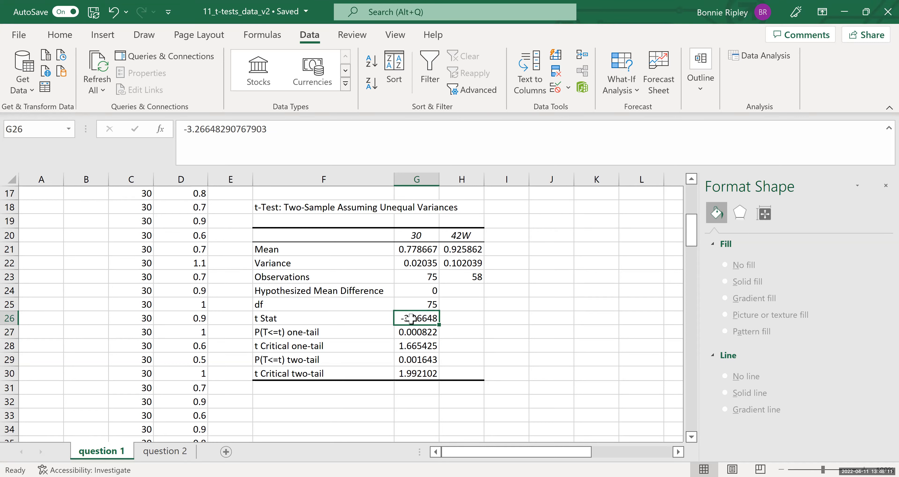
{"action": "left_click", "coordinate": [403, 358]}
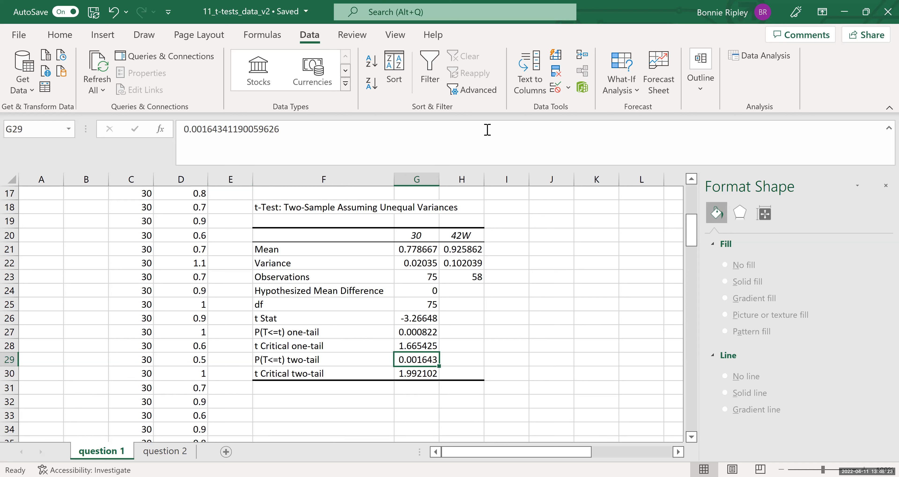
{"action": "left_click", "coordinate": [543, 20]}
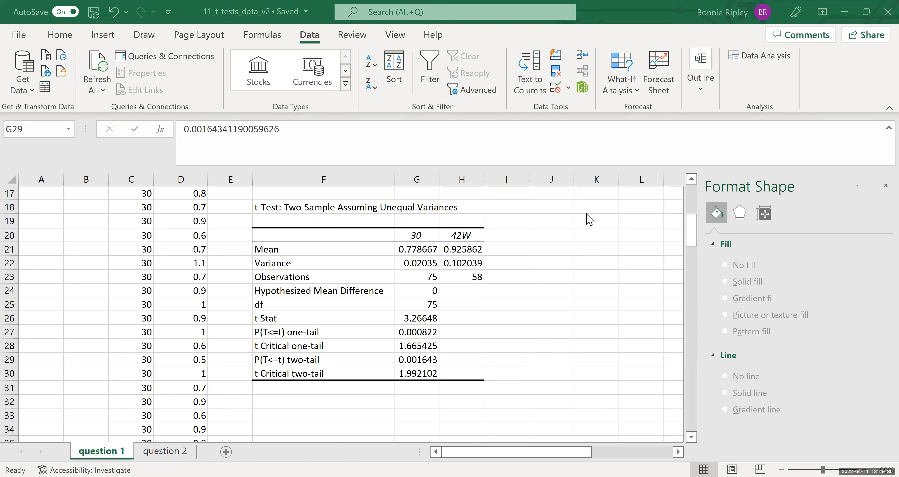
- Move the whole roly poly size histogram chart away from the Sex data in column N
{"action": "left_click_drag", "start_coordinate": [690, 226], "coordinate": [692, 206]}
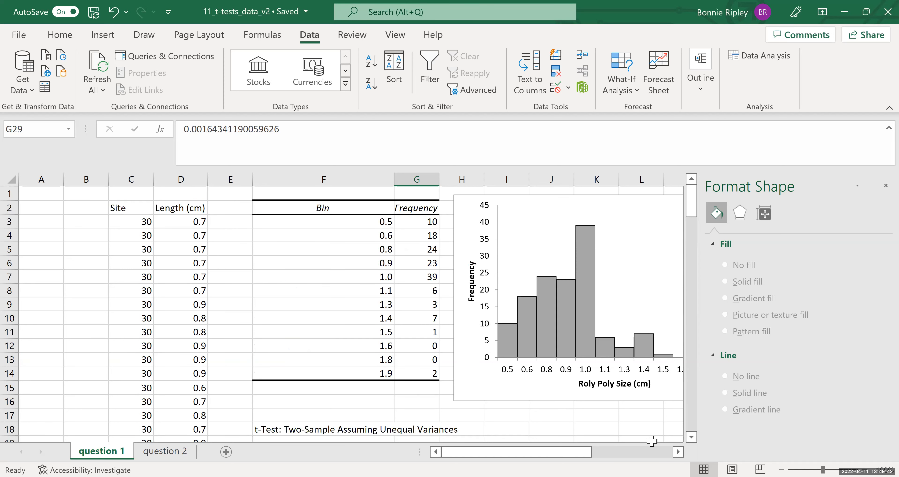
{"action": "left_click_drag", "start_coordinate": [678, 452], "coordinate": [678, 453]}
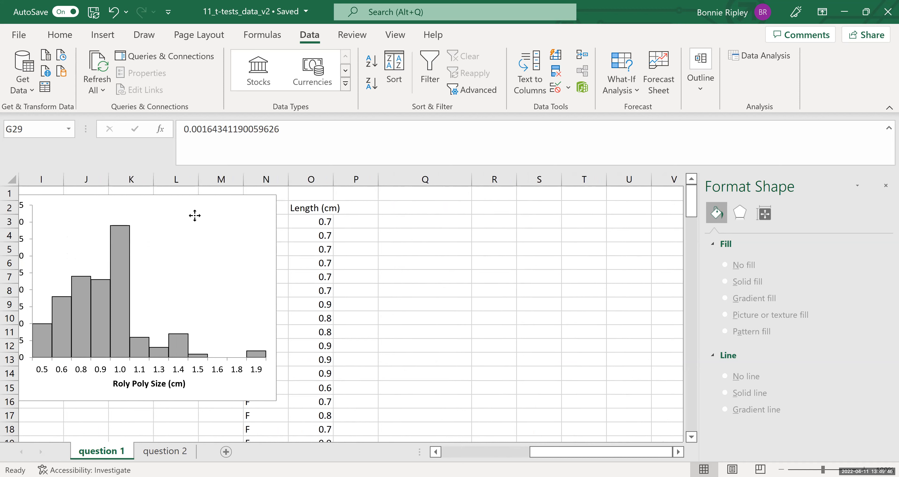
{"action": "left_click", "coordinate": [141, 215]}
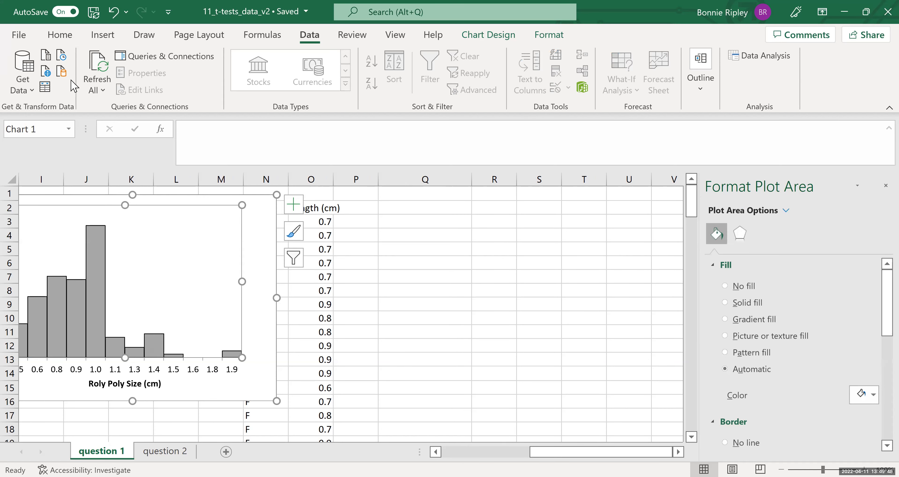
{"action": "left_click", "coordinate": [113, 12]}
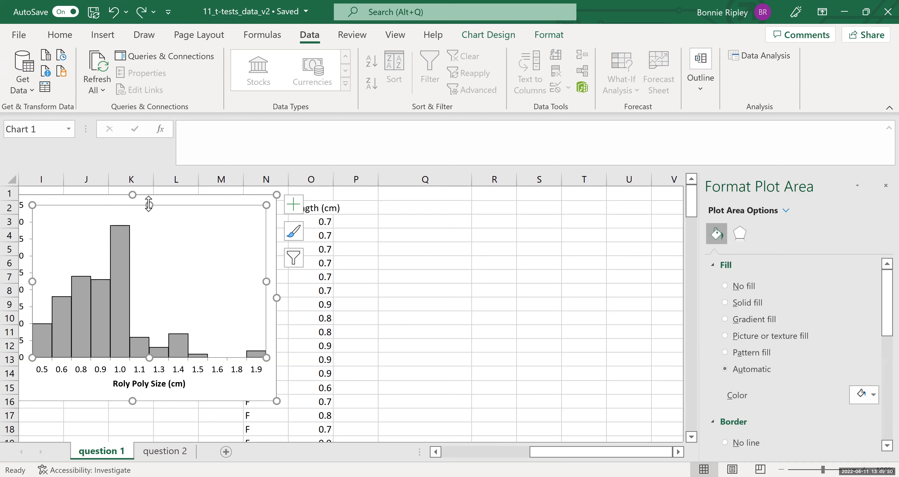
{"action": "left_click_drag", "start_coordinate": [177, 196], "coordinate": [125, 193]}
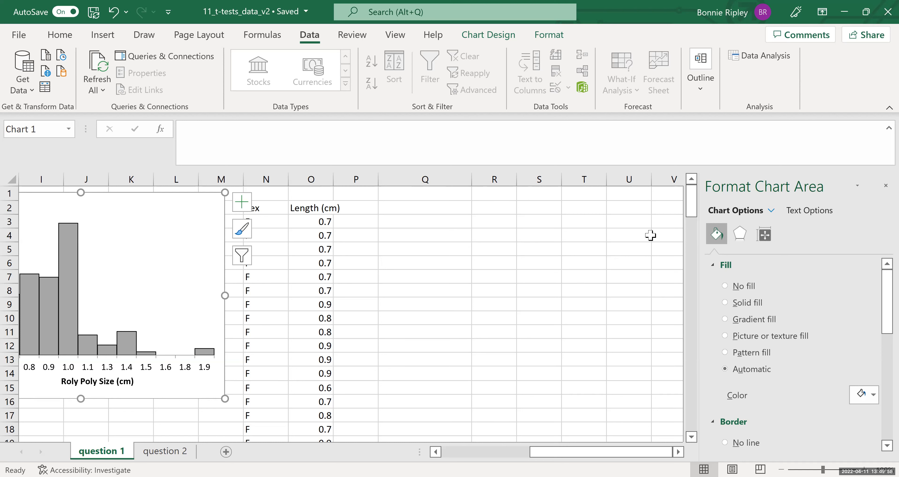
{"action": "left_click_drag", "start_coordinate": [688, 211], "coordinate": [690, 211]}
{"action": "left_click", "coordinate": [413, 266]}
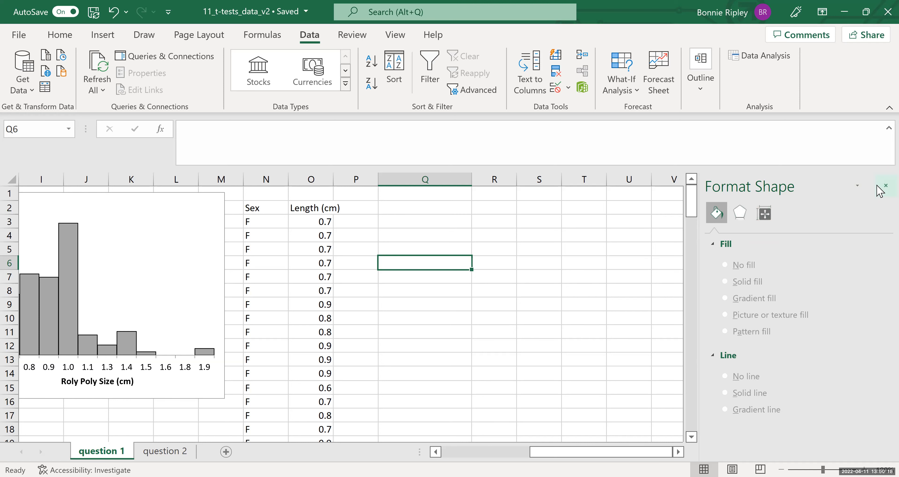
- Close the Format Shape pane and open the question 2 sheet
{"action": "left_click", "coordinate": [885, 186]}
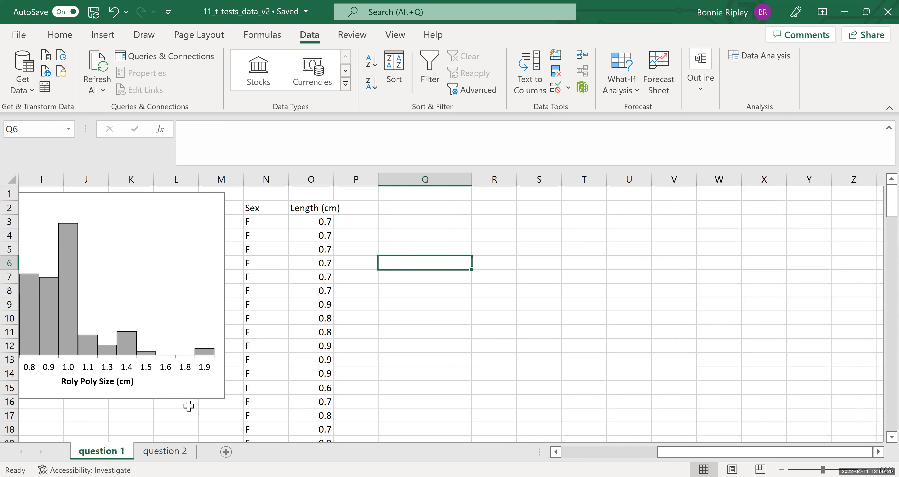
{"action": "left_click", "coordinate": [175, 451]}
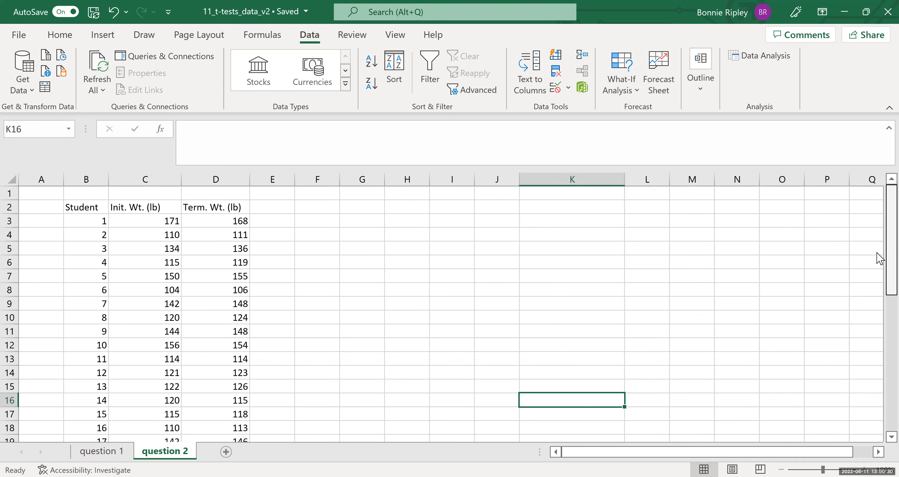
{"action": "scroll", "coordinate": [879, 260], "scroll_direction": "down", "scroll_amount": 2}
{"action": "scroll", "coordinate": [878, 259], "scroll_direction": "up", "scroll_amount": 2}
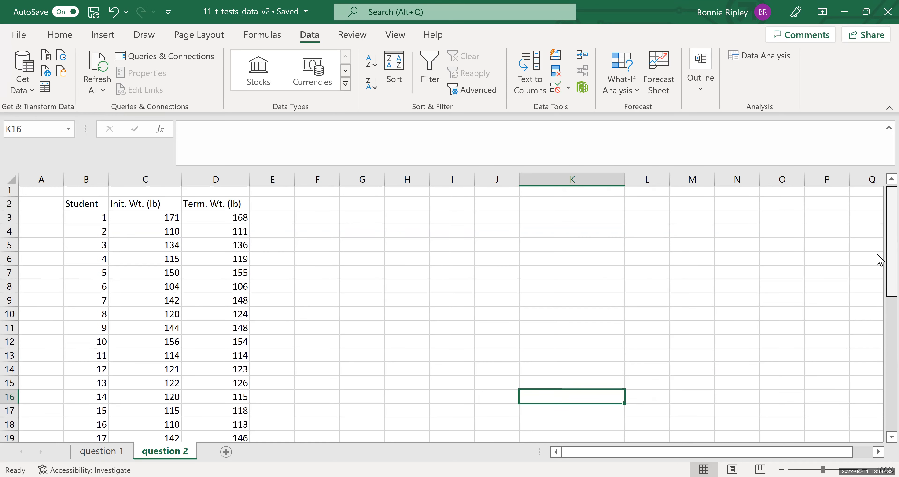
- Look through the students' initial and term weight data down to the last row on the question 2 sheet
{"action": "left_click", "coordinate": [38, 192]}
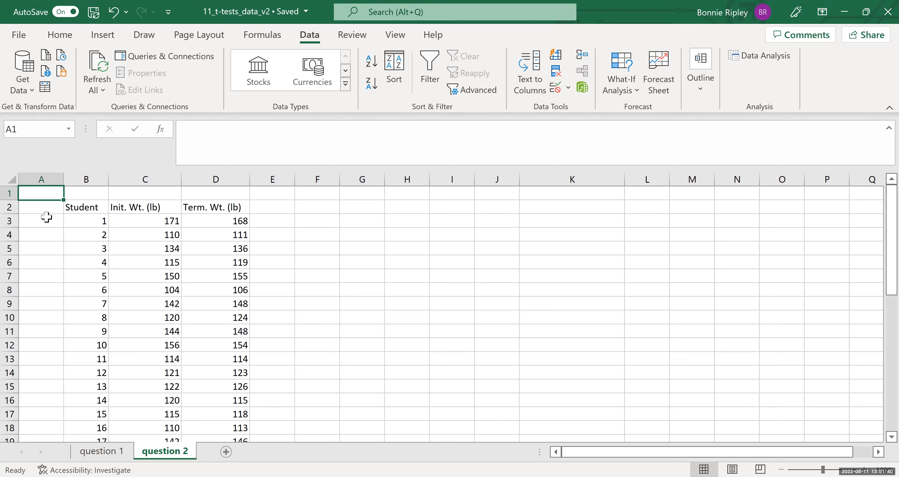
{"action": "left_click", "coordinate": [116, 193]}
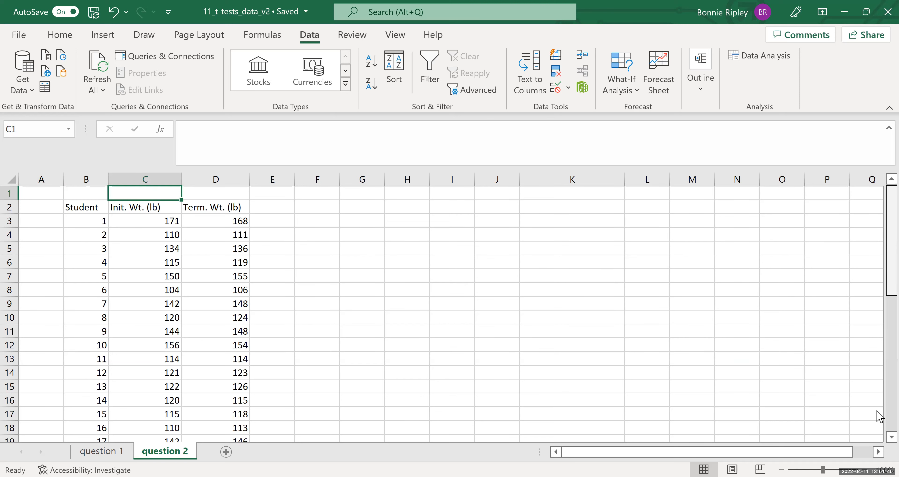
{"action": "scroll", "coordinate": [878, 408], "scroll_direction": "down", "scroll_amount": 6}
{"action": "scroll", "coordinate": [878, 419], "scroll_direction": "down", "scroll_amount": 2}
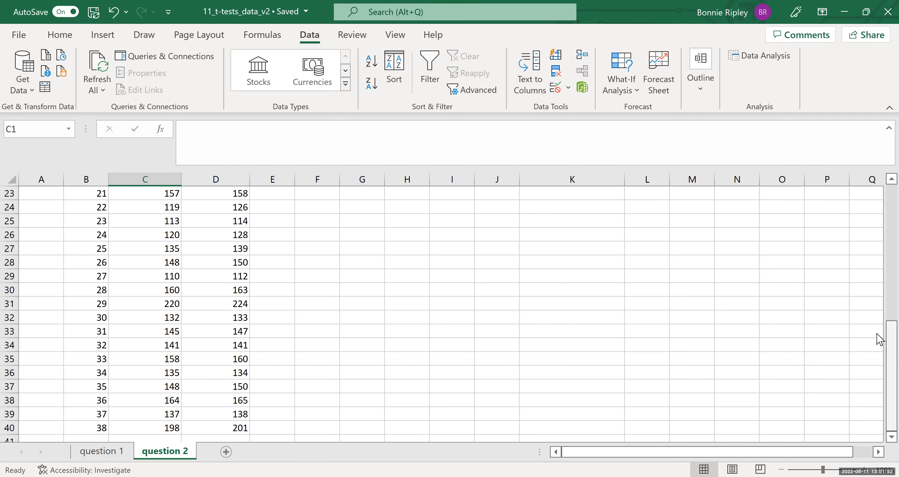
{"action": "scroll", "coordinate": [878, 208], "scroll_direction": "up", "scroll_amount": 7}
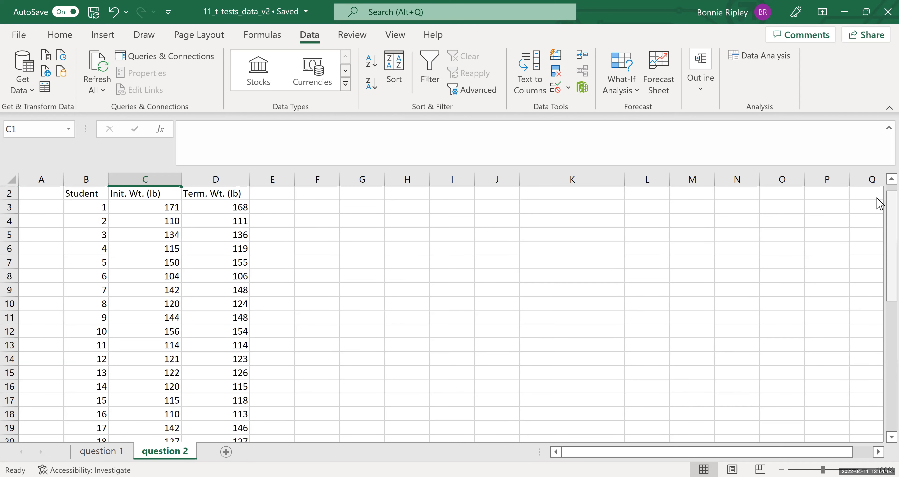
{"action": "scroll", "coordinate": [878, 182], "scroll_direction": "up", "scroll_amount": 1}
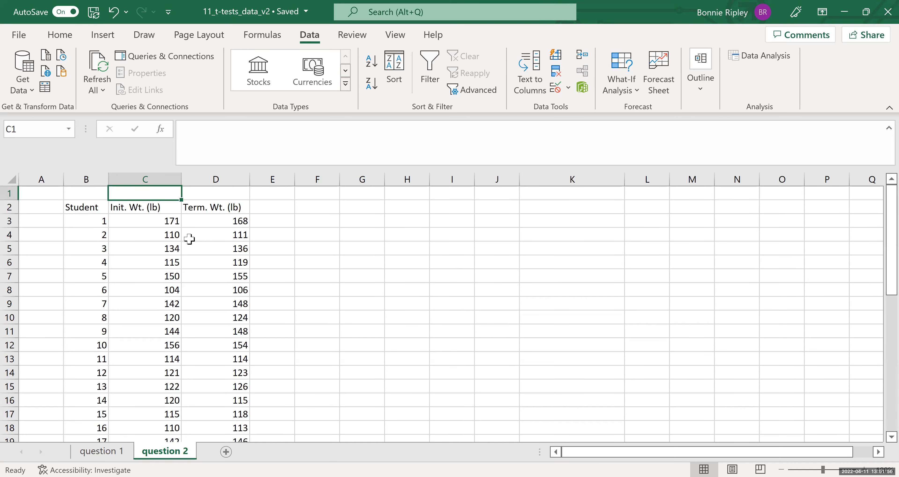
{"action": "left_click", "coordinate": [155, 222]}
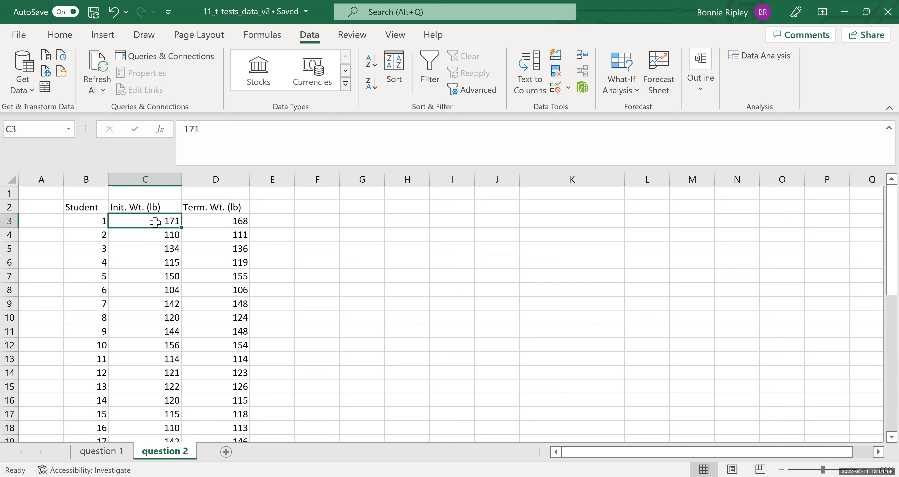
{"action": "left_click", "coordinate": [216, 220]}
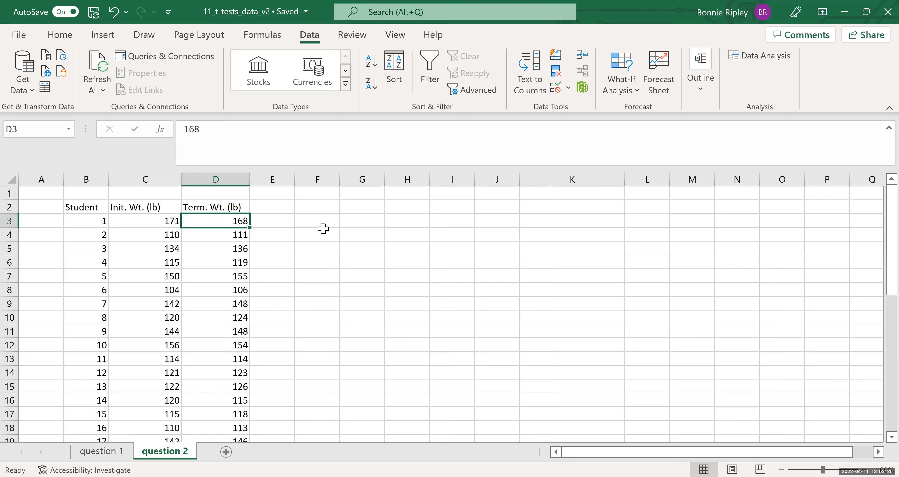
{"action": "left_click", "coordinate": [452, 219]}
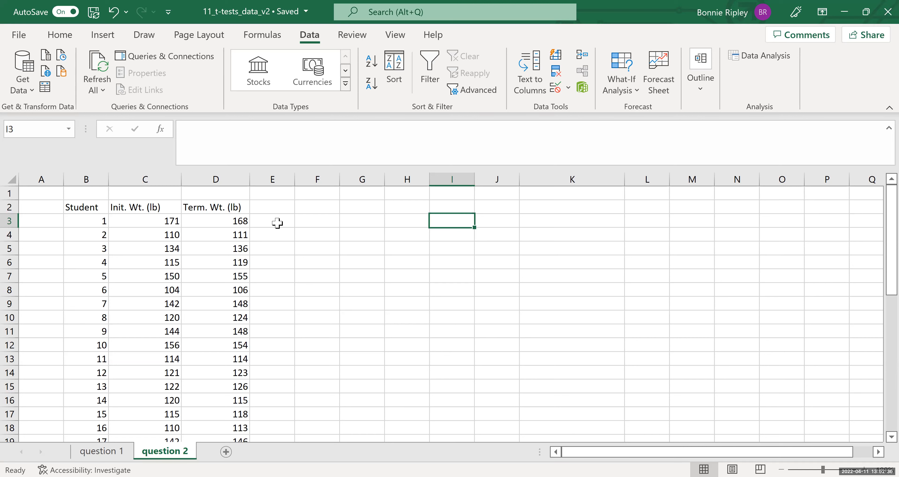
- Add the header Diff in E2, beside the Term. Wt. (lb) column
{"action": "left_click", "coordinate": [285, 210]}
{"action": "type", "text": "Diff"}
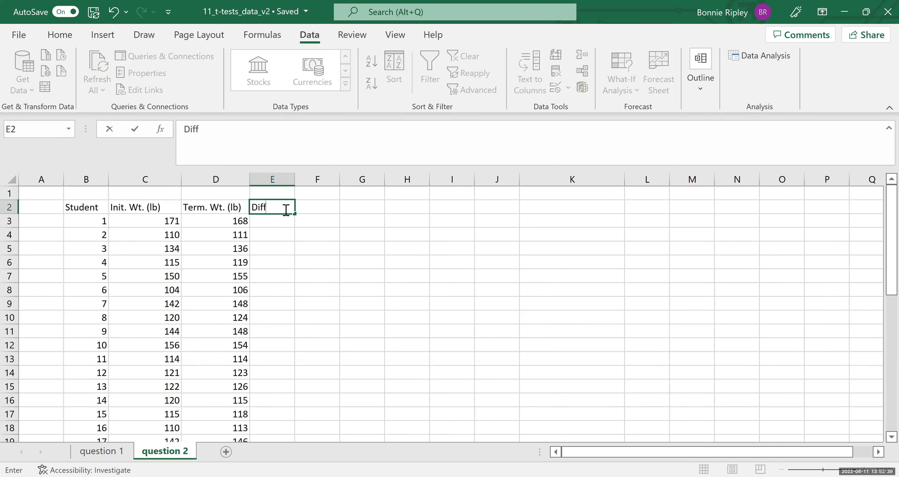
{"action": "key", "text": "Return"}
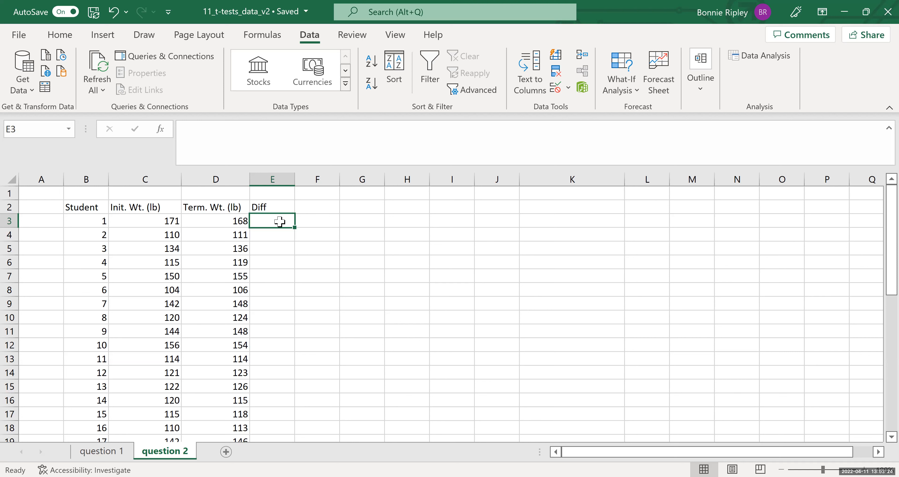
- Calculate the first student's weight difference in E3 with the formula =D3-C3
{"action": "type", "text": "="}
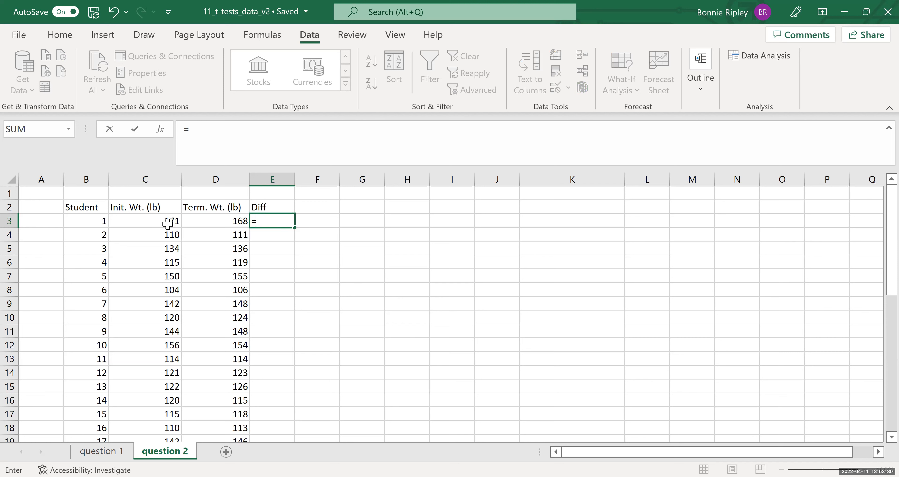
{"action": "left_click", "coordinate": [195, 222]}
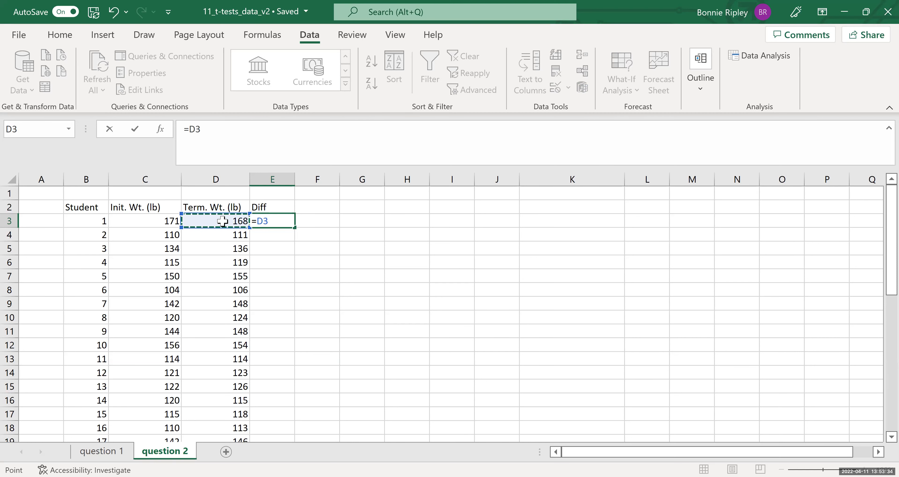
{"action": "type", "text": "-"}
{"action": "left_click", "coordinate": [154, 223]}
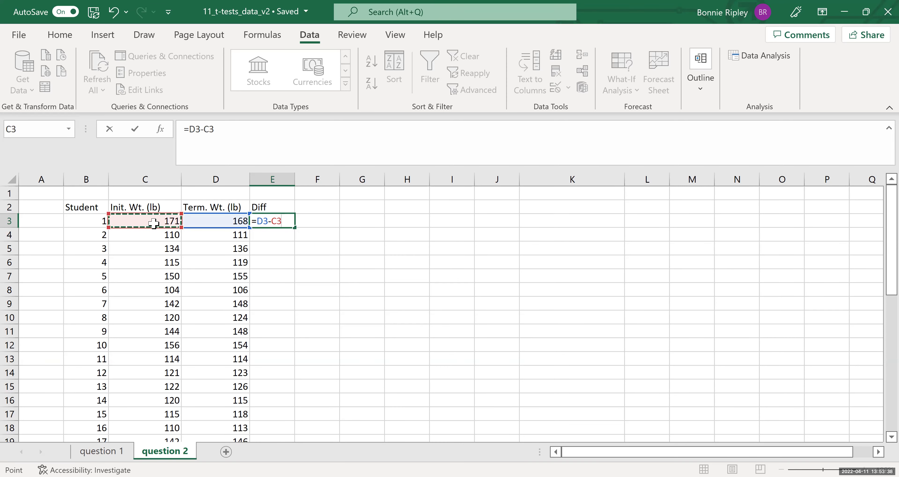
{"action": "key", "text": "Return"}
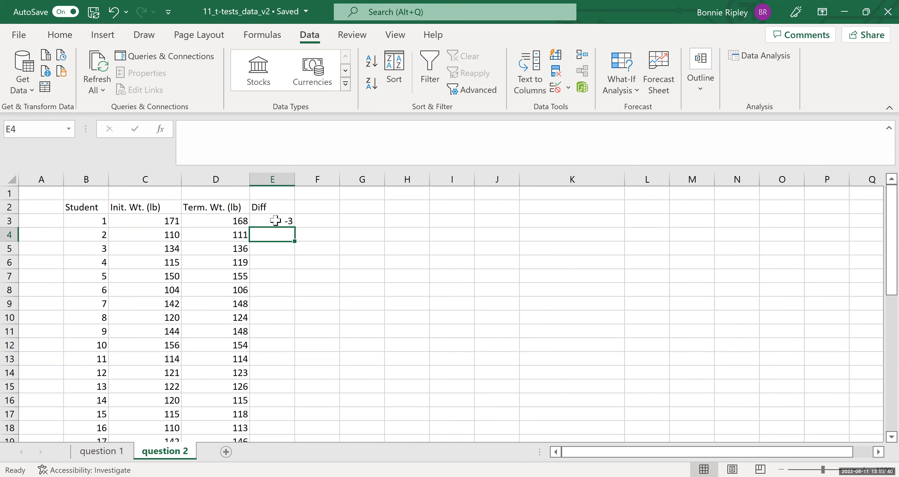
- Fill the difference formula from E3 down to E40 for all the students
{"action": "left_click", "coordinate": [292, 221]}
{"action": "left_click_drag", "start_coordinate": [295, 228], "coordinate": [274, 398]}
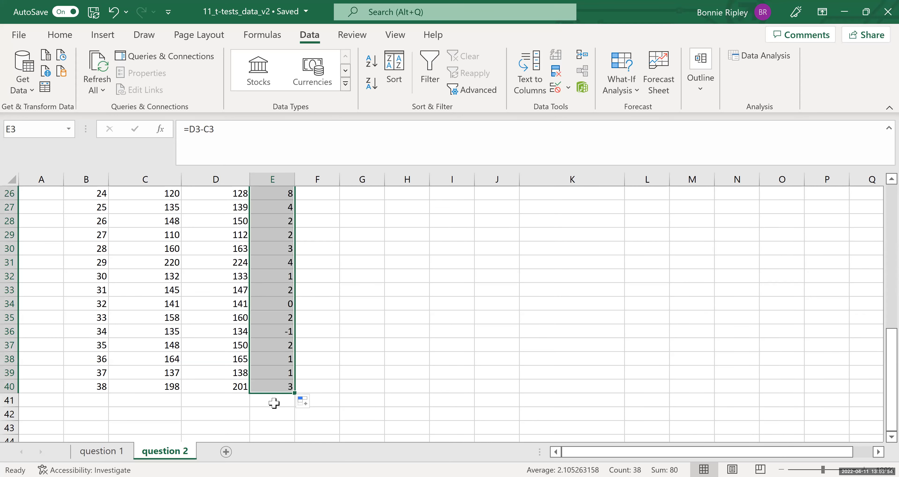
{"action": "left_click", "coordinate": [274, 402]}
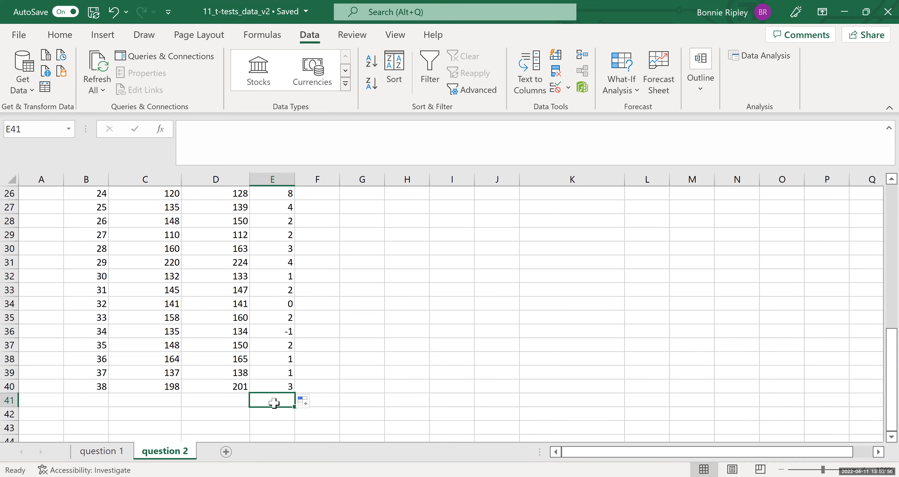
- Review the calculated weight differences throughout the Diff column
{"action": "key", "text": "Up"}
{"action": "key", "text": "Up"}
{"action": "key", "text": "Up"}
{"action": "key", "text": "Up"}
{"action": "key", "text": "Up"}
{"action": "key", "text": "Up"}
{"action": "key", "text": "Up"}
{"action": "key", "text": "Up"}
{"action": "key", "text": "Up"}
{"action": "key", "text": "Up"}
{"action": "key", "text": "Up"}
{"action": "key", "text": "Up"}
{"action": "key", "text": "Up"}
{"action": "key", "text": "Up"}
{"action": "key", "text": "Up"}
{"action": "key", "text": "Up"}
{"action": "key", "text": "Up"}
{"action": "key", "text": "Up"}
{"action": "key", "text": "Up"}
{"action": "key", "text": "Up"}
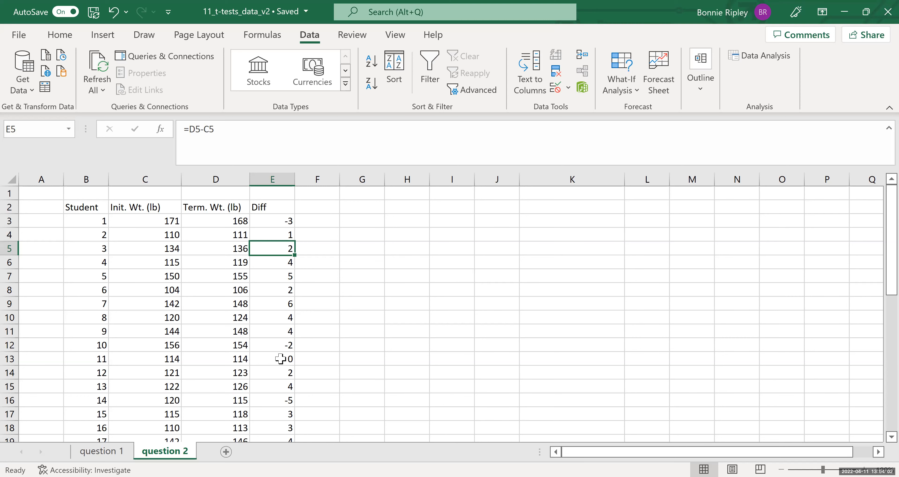
{"action": "key", "text": "Page_Down"}
{"action": "key", "text": "Page_Down"}
{"action": "key", "text": "Page_Down"}
{"action": "key", "text": "Page_Up"}
{"action": "key", "text": "Page_Up"}
{"action": "key", "text": "Page_Up"}
- Enter the note "<--make histogram of DIFFERENCES" in F3, next to the first difference
{"action": "left_click", "coordinate": [323, 224]}
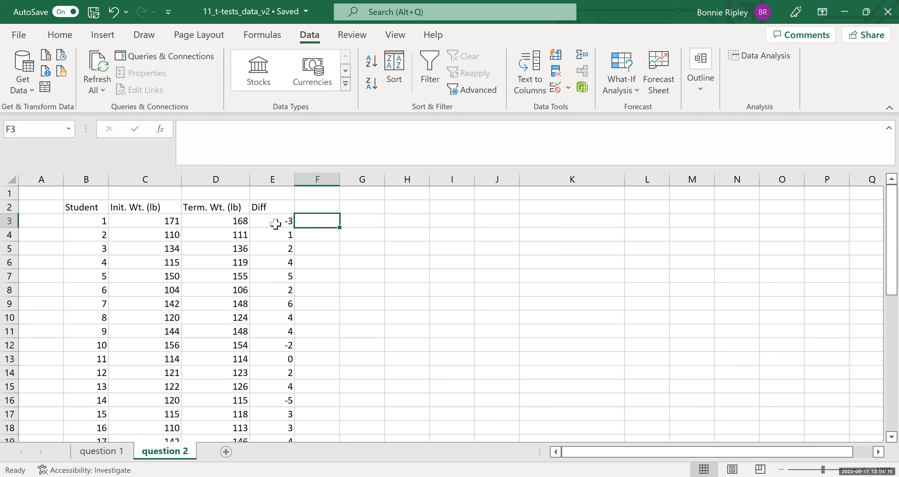
{"action": "type", "text": "<--make hu"}
{"action": "key", "text": "BackSpace"}
{"action": "type", "text": "istogram "}
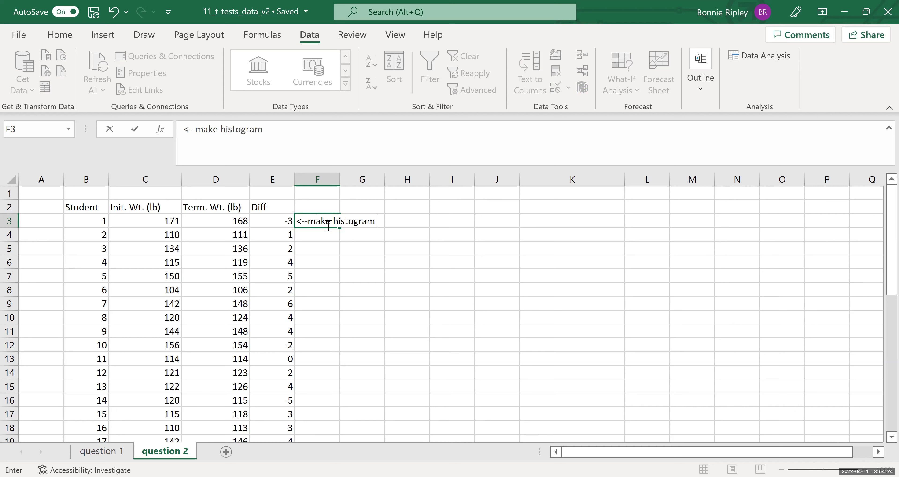
{"action": "type", "text": "of DIFFERENCES"}
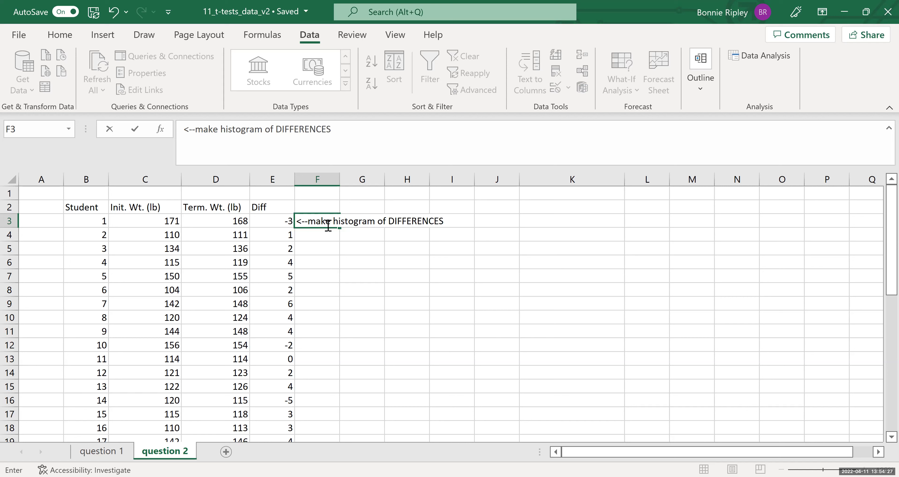
{"action": "key", "text": "Return"}
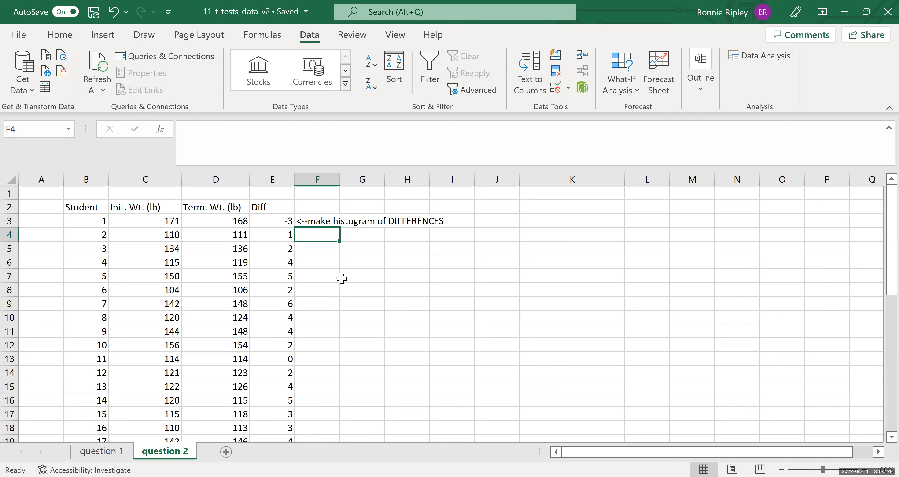
{"action": "left_click", "coordinate": [329, 278]}
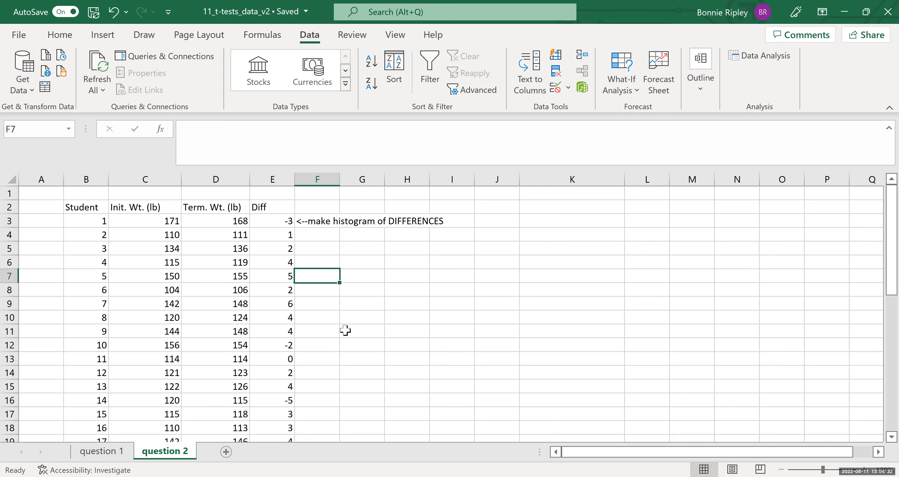
{"action": "left_click", "coordinate": [362, 259]}
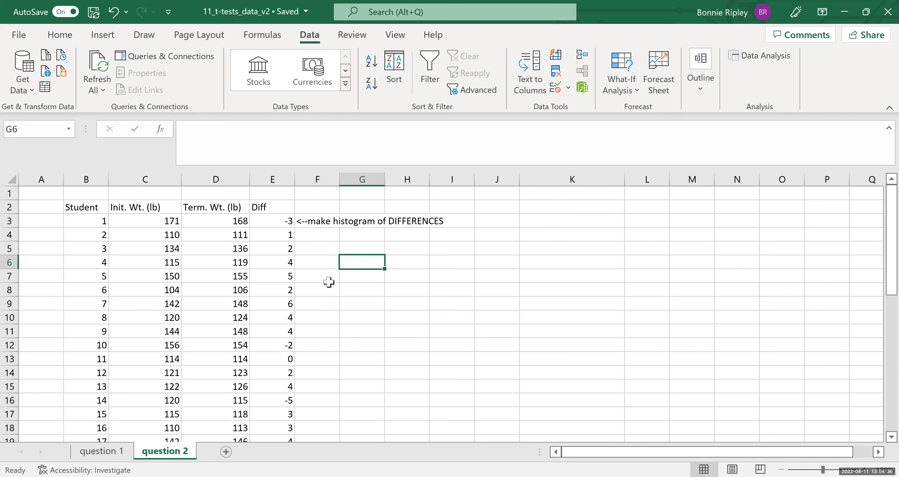
- Calculate the average of the weight differences in E41 with the formula =AVERAGE(E3:E40)
{"action": "left_click", "coordinate": [278, 218]}
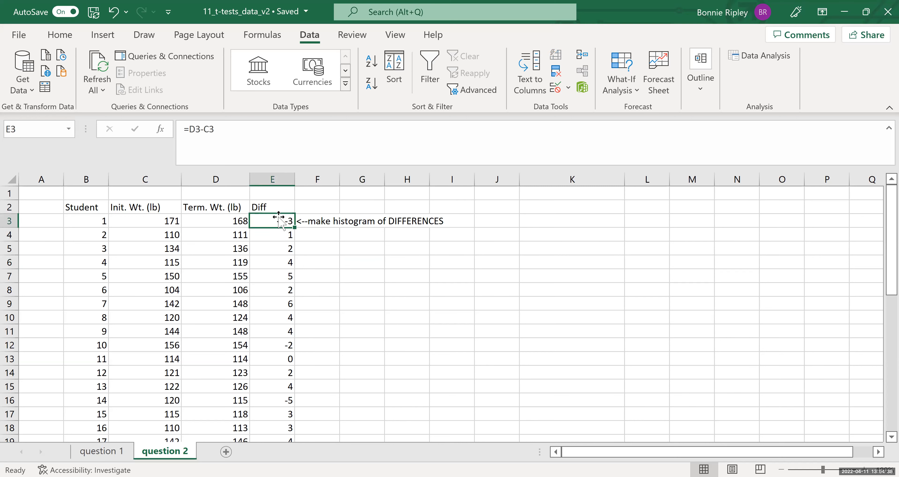
{"action": "left_click_drag", "start_coordinate": [278, 218], "coordinate": [279, 438]}
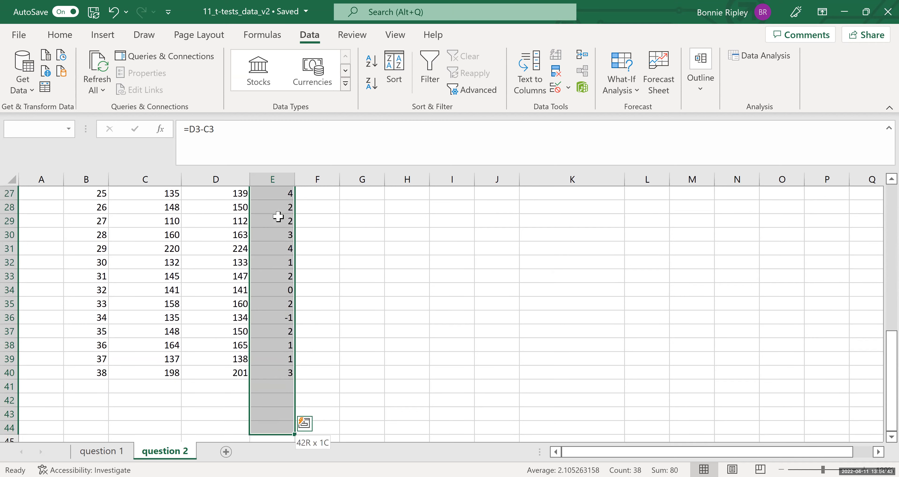
{"action": "left_click", "coordinate": [271, 387]}
{"action": "type", "text": "="}
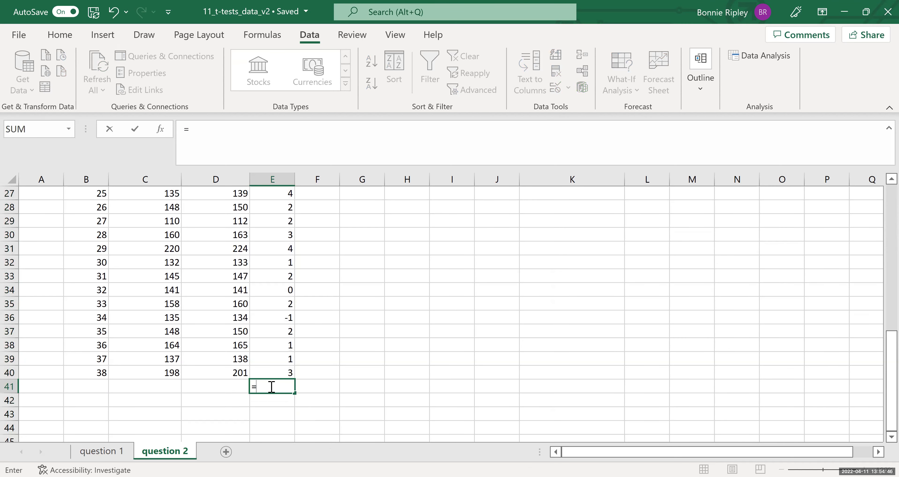
{"action": "type", "text": "average("}
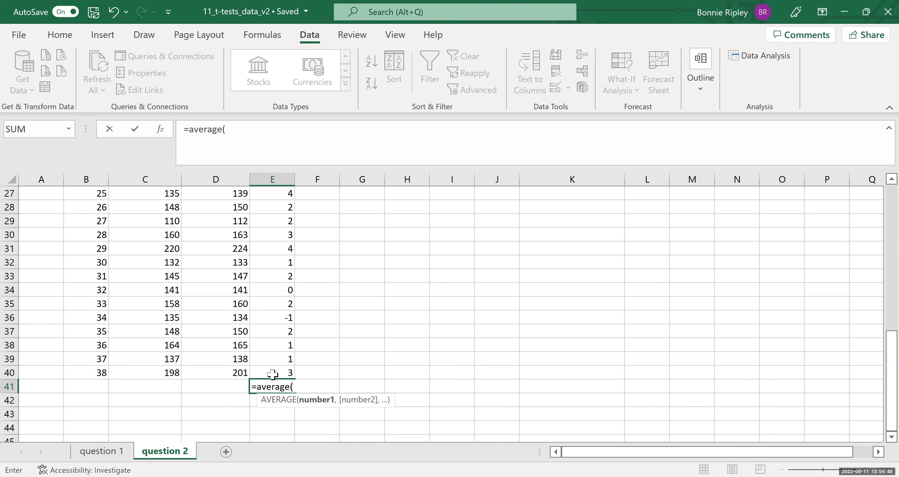
{"action": "left_click", "coordinate": [278, 372]}
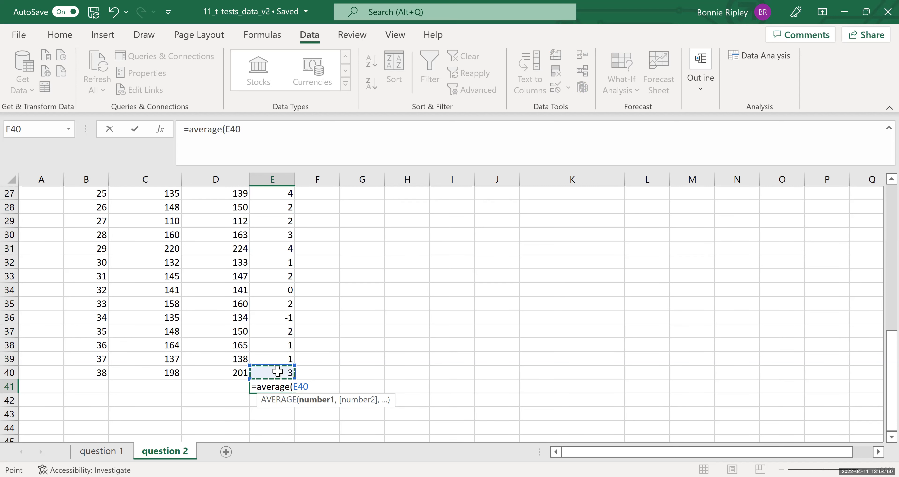
{"action": "key", "text": "shift+Up"}
{"action": "key", "text": "shift+Up"}
{"action": "key", "text": "shift+Up"}
{"action": "key", "text": "shift+Up"}
{"action": "key", "text": "shift+Up"}
{"action": "key", "text": "shift+Up"}
{"action": "key", "text": "shift+Up"}
{"action": "key", "text": "shift+Up"}
{"action": "key", "text": "shift+Up"}
{"action": "key", "text": "shift+Up"}
{"action": "key", "text": "shift+Up"}
{"action": "key", "text": "shift+Up"}
{"action": "key", "text": "shift+Up"}
{"action": "key", "text": "shift+Up"}
{"action": "key", "text": "shift+Up"}
{"action": "key", "text": "shift+Up"}
{"action": "key", "text": "shift+Up"}
{"action": "key", "text": "shift+Up"}
{"action": "key", "text": "shift+Up"}
{"action": "key", "text": "shift+Up"}
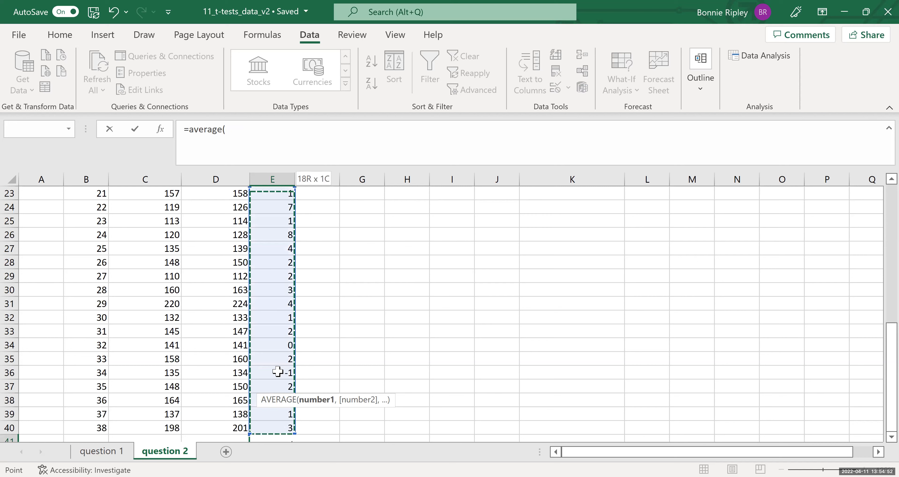
{"action": "key", "text": "shift+Down"}
{"action": "key", "text": "shift+Down"}
{"action": "key", "text": "shift+Down"}
{"action": "key", "text": "shift+Up"}
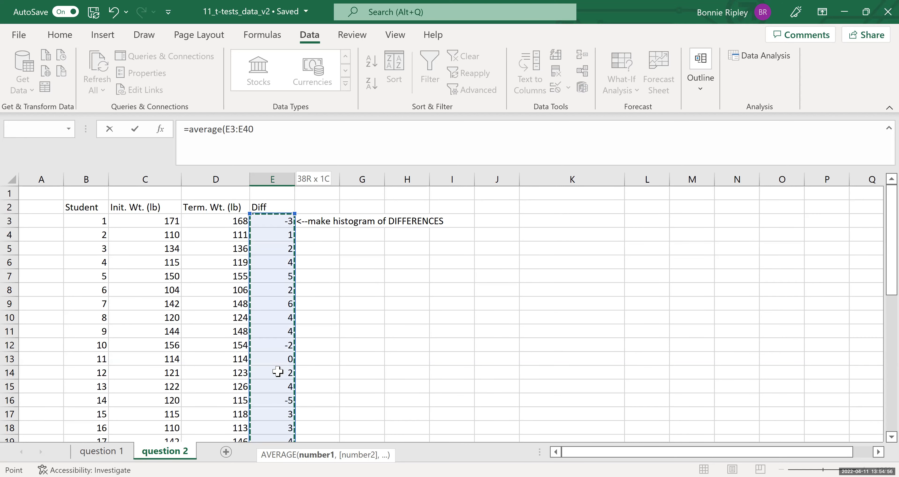
{"action": "key", "text": "Return"}
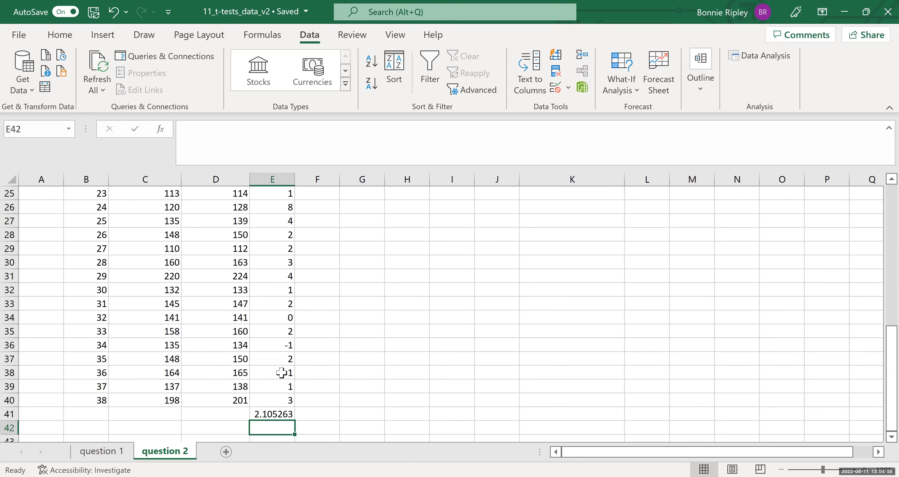
{"action": "left_click", "coordinate": [308, 415]}
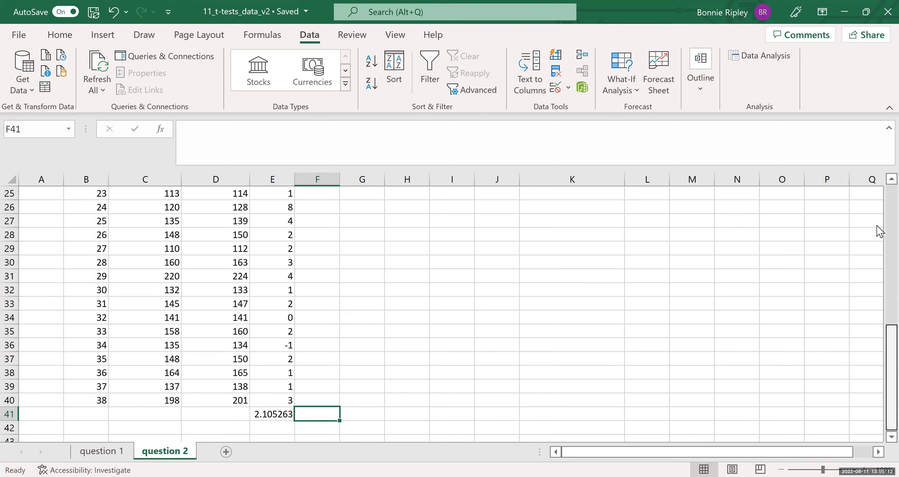
- Start a t-Test: Paired Two Sample for Means analysis with the initial weights C3:C40 as the Variable 1 range
{"action": "scroll", "coordinate": [880, 210], "scroll_direction": "up", "scroll_amount": 8}
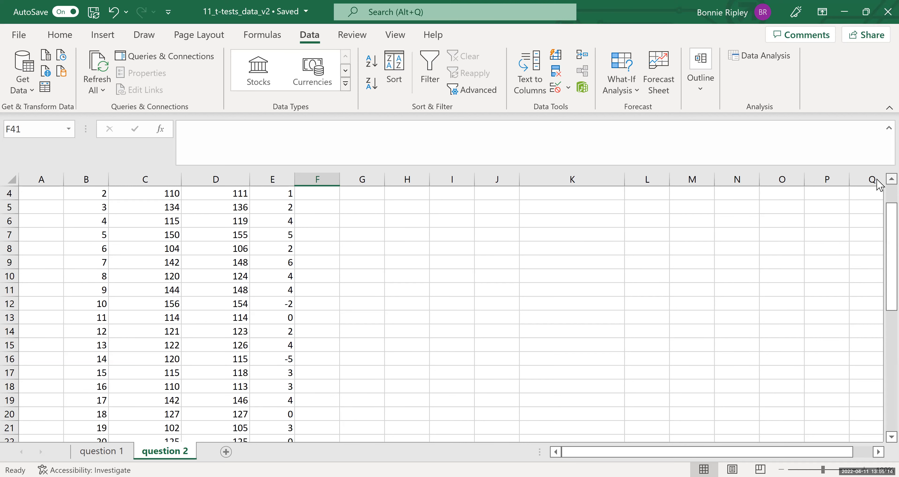
{"action": "scroll", "coordinate": [879, 185], "scroll_direction": "up", "scroll_amount": 1}
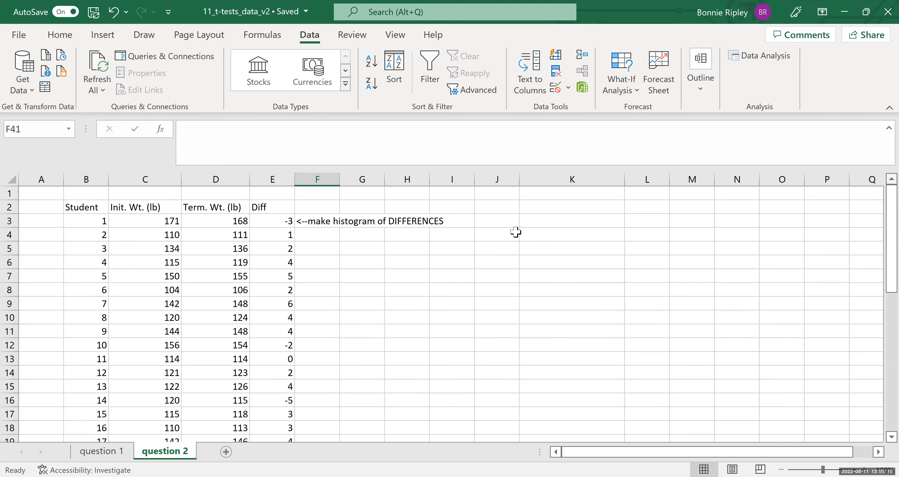
{"action": "left_click", "coordinate": [406, 251]}
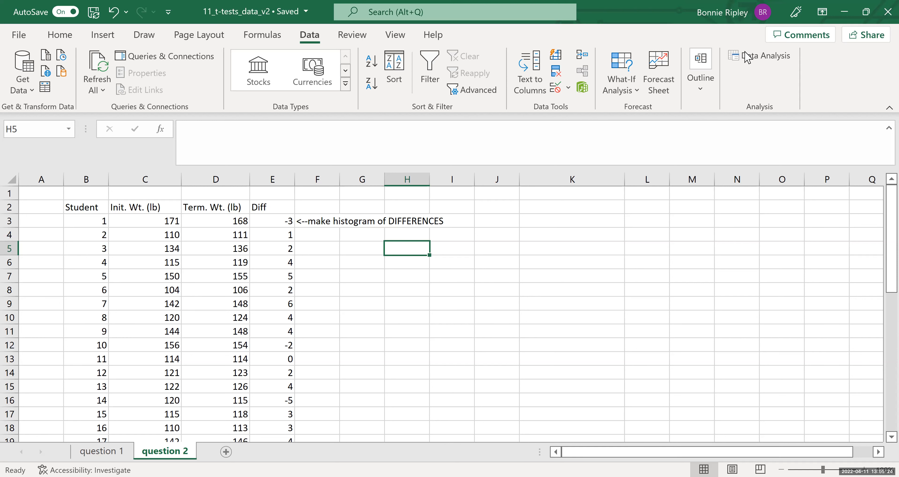
{"action": "left_click", "coordinate": [749, 57]}
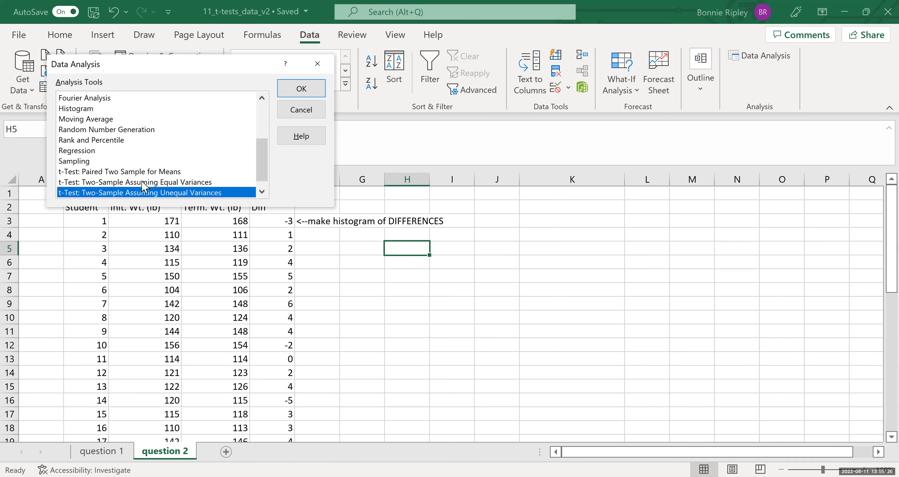
{"action": "left_click", "coordinate": [95, 172]}
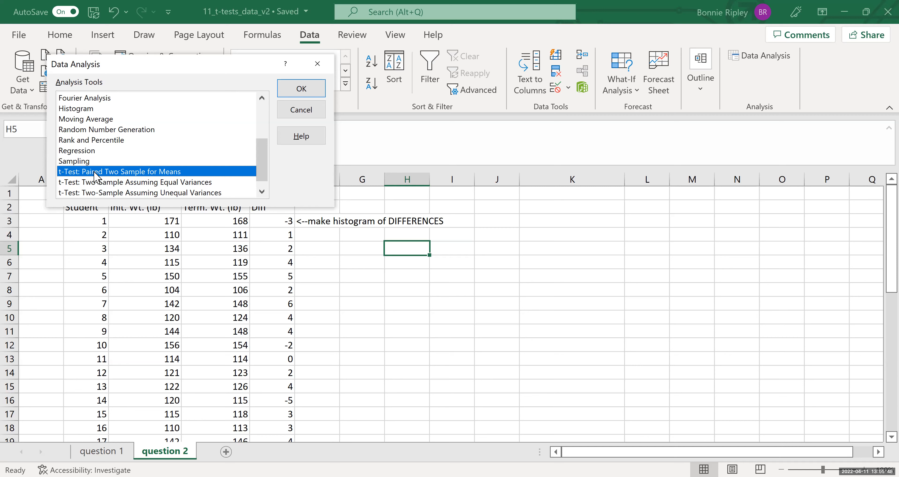
{"action": "left_click", "coordinate": [290, 93]}
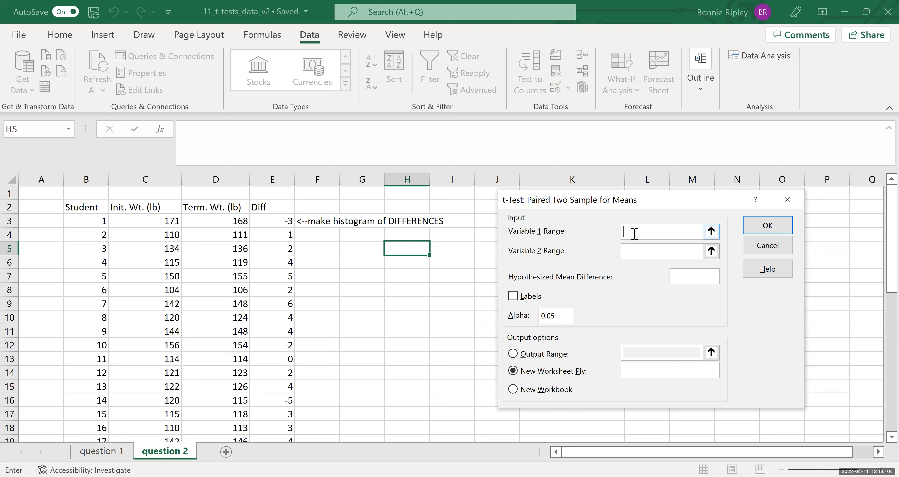
{"action": "left_click", "coordinate": [155, 219]}
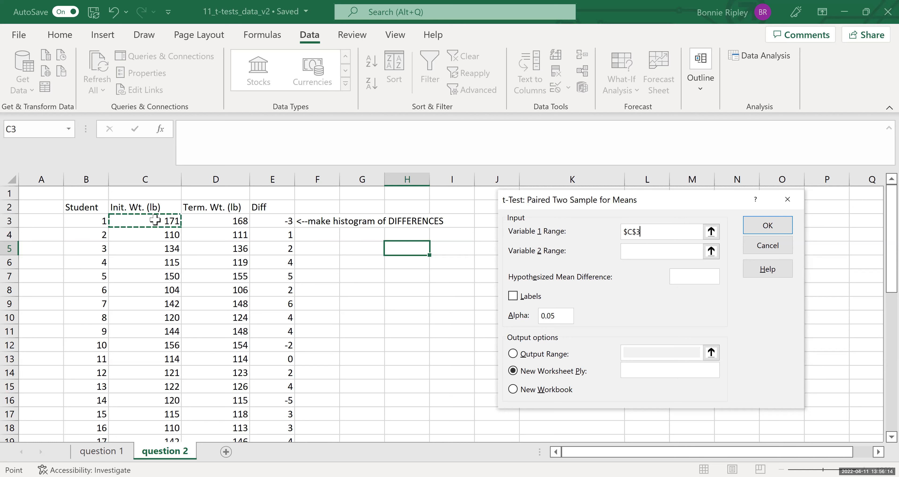
{"action": "key", "text": "ctrl+shift+Down"}
- Set the Variable 2 range of the paired t-test to the terminal weights D3:D40
{"action": "left_click", "coordinate": [631, 251]}
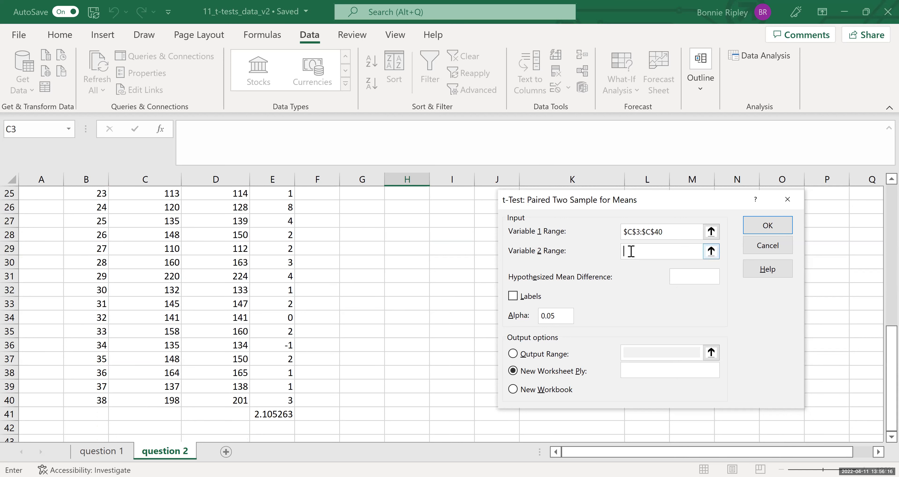
{"action": "left_click", "coordinate": [222, 403]}
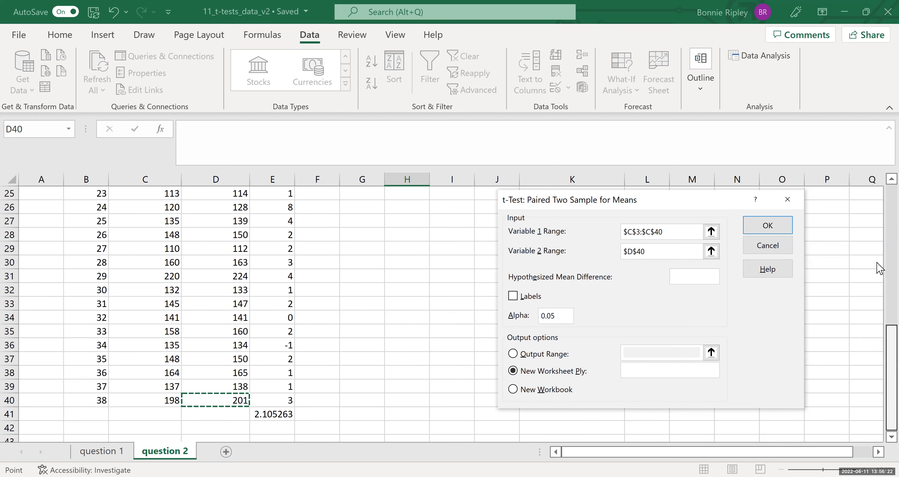
{"action": "scroll", "coordinate": [877, 264], "scroll_direction": "up", "scroll_amount": 6}
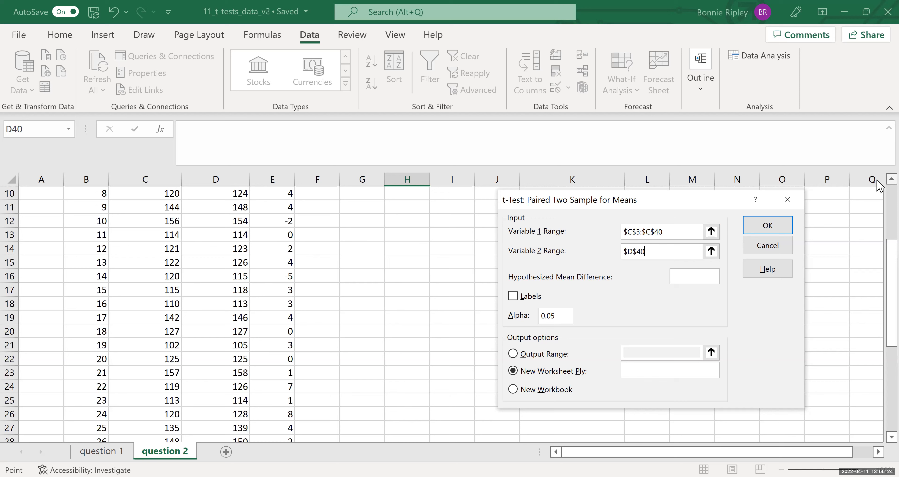
{"action": "scroll", "coordinate": [877, 185], "scroll_direction": "up", "scroll_amount": 2}
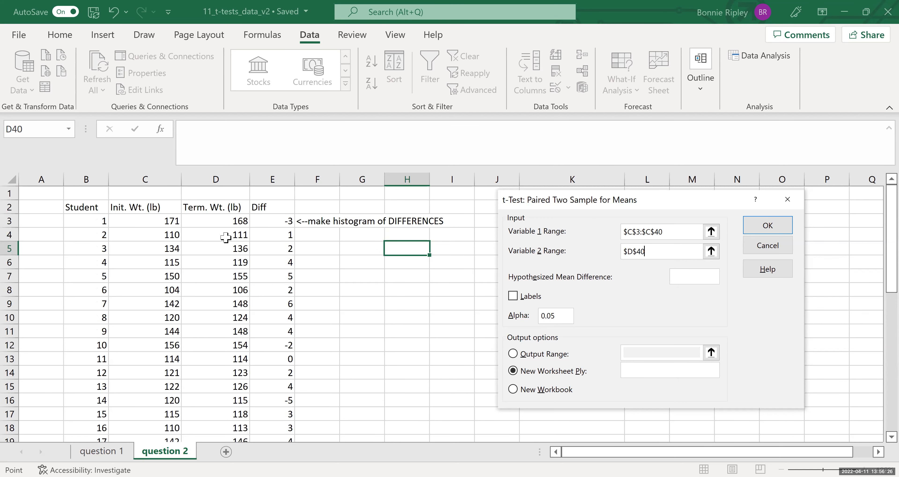
{"action": "left_click", "coordinate": [229, 221]}
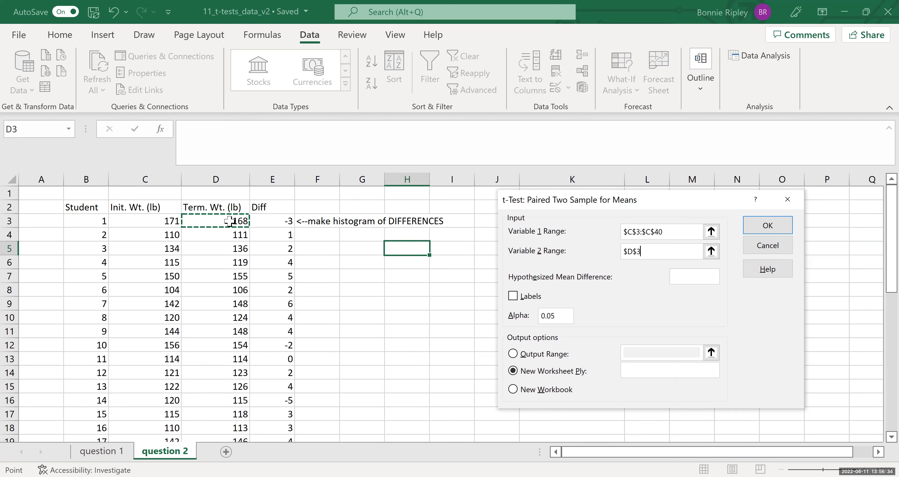
{"action": "key", "text": "ctrl+shift+Down"}
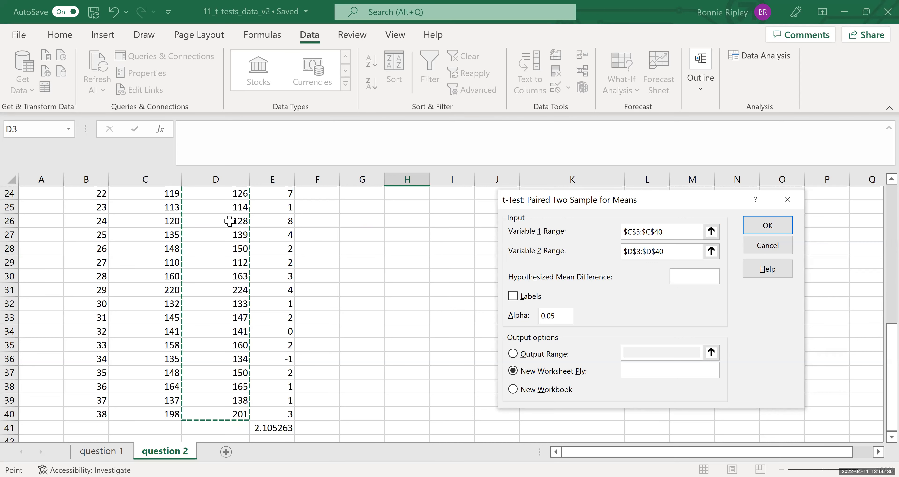
- Run the paired t-test with a hypothesized mean difference of 0 and the output range starting at G5
{"action": "left_click", "coordinate": [716, 277]}
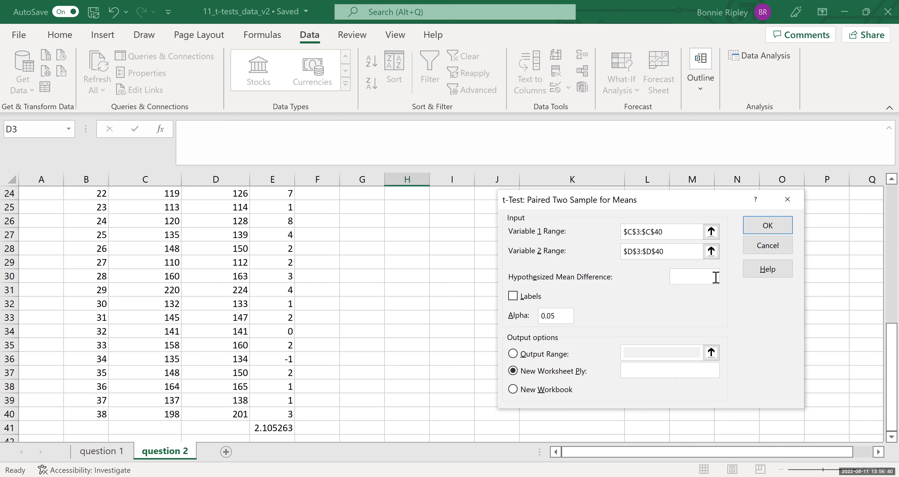
{"action": "type", "text": "0"}
{"action": "left_click", "coordinate": [512, 355]}
{"action": "left_click", "coordinate": [631, 352]}
{"action": "left_click_drag", "start_coordinate": [877, 366], "coordinate": [876, 211]}
{"action": "left_click", "coordinate": [364, 251]}
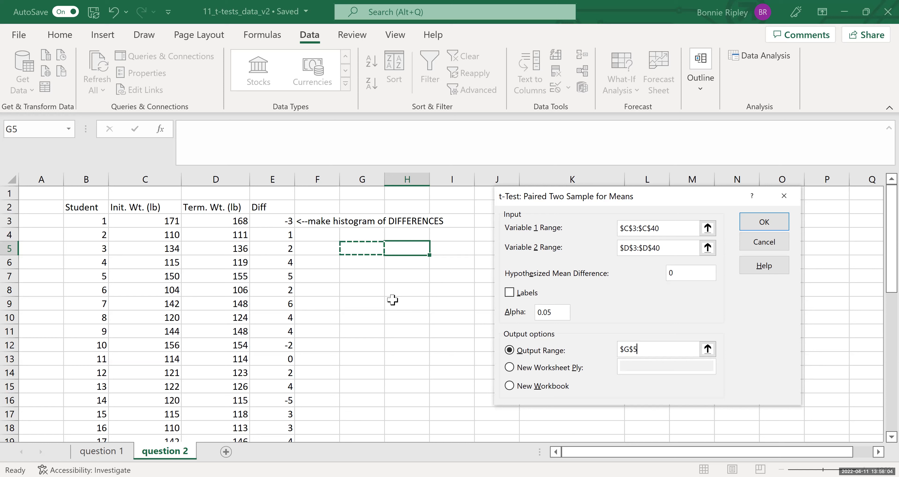
{"action": "left_click", "coordinate": [748, 220]}
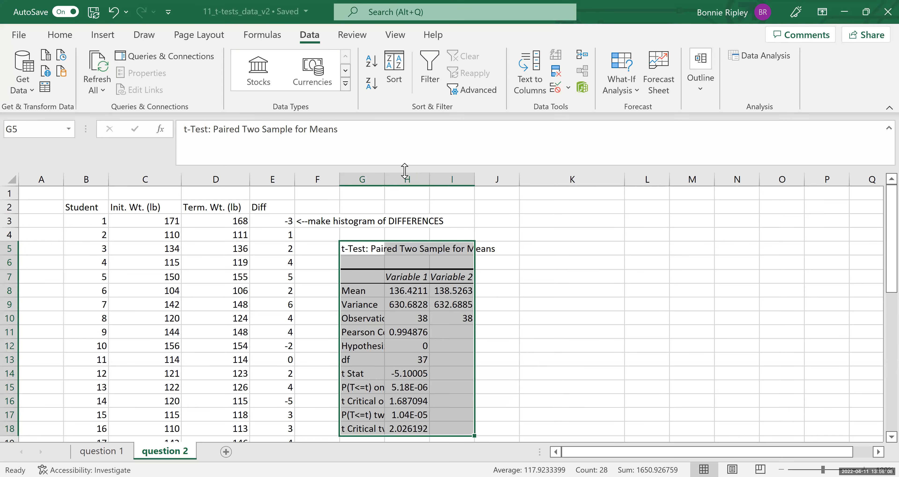
- Widen column G to fit the row labels of the paired t-test results
{"action": "double_click", "coordinate": [383, 180]}
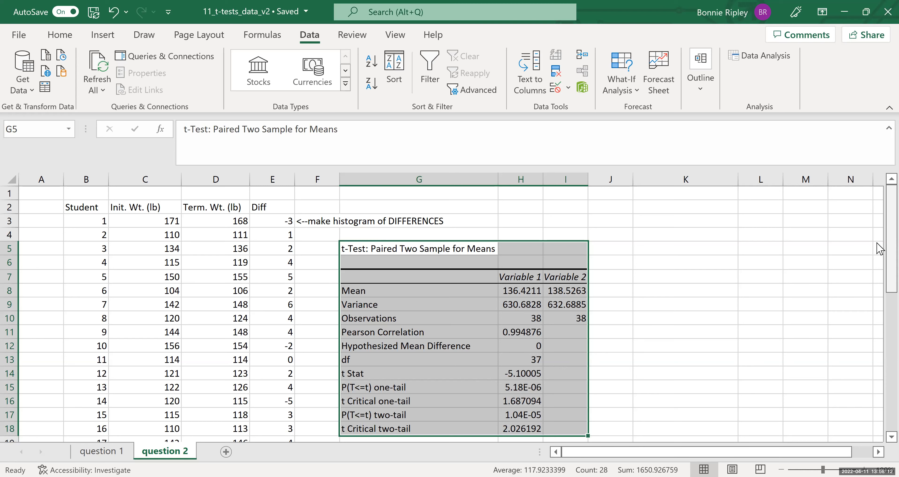
{"action": "scroll", "coordinate": [878, 258], "scroll_direction": "down", "scroll_amount": 2}
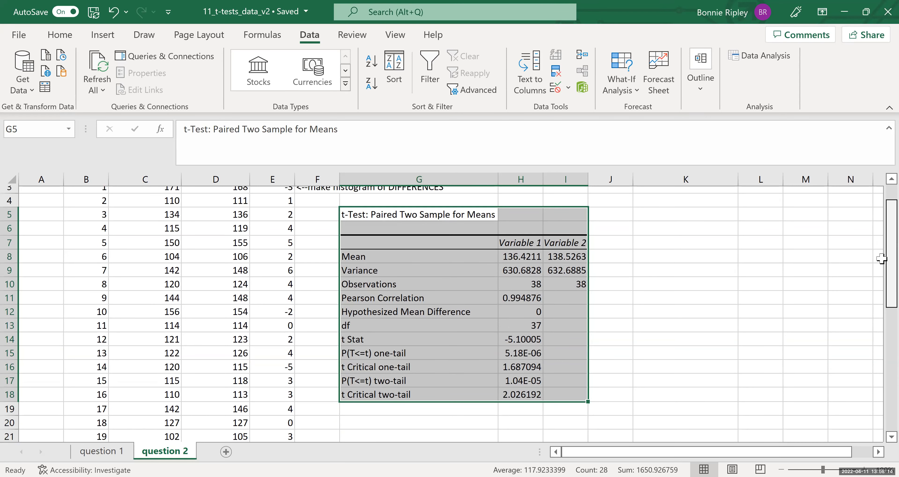
{"action": "scroll", "coordinate": [879, 261], "scroll_direction": "down", "scroll_amount": 1}
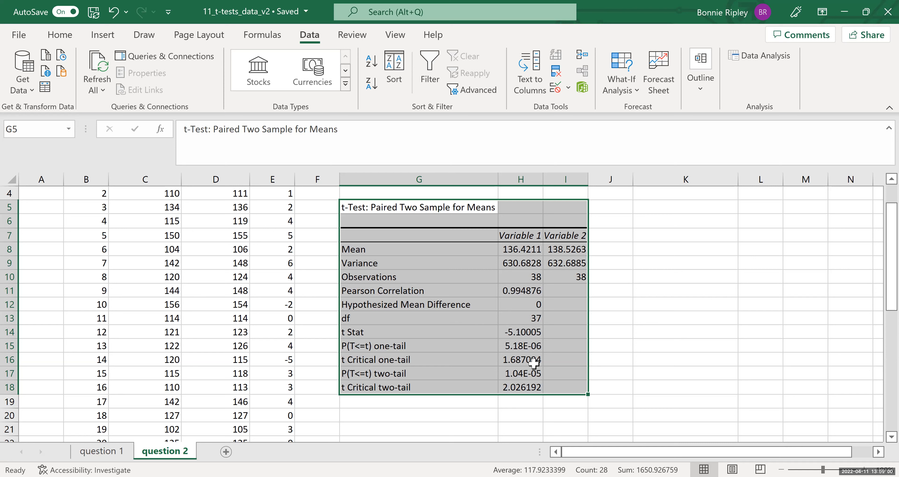
- Examine the P(T<=t) one-tail value in the paired t-test results
{"action": "left_click", "coordinate": [419, 347]}
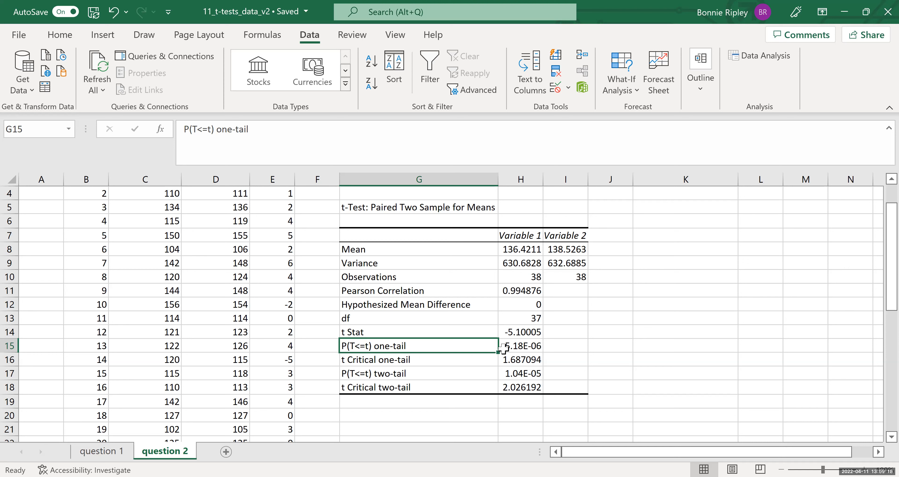
{"action": "left_click", "coordinate": [511, 347]}
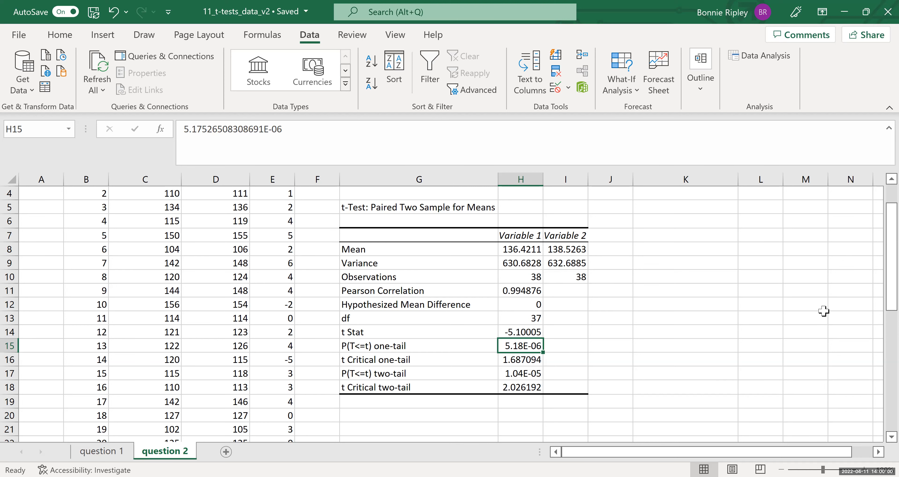
{"action": "scroll", "coordinate": [879, 275], "scroll_direction": "up", "scroll_amount": 1}
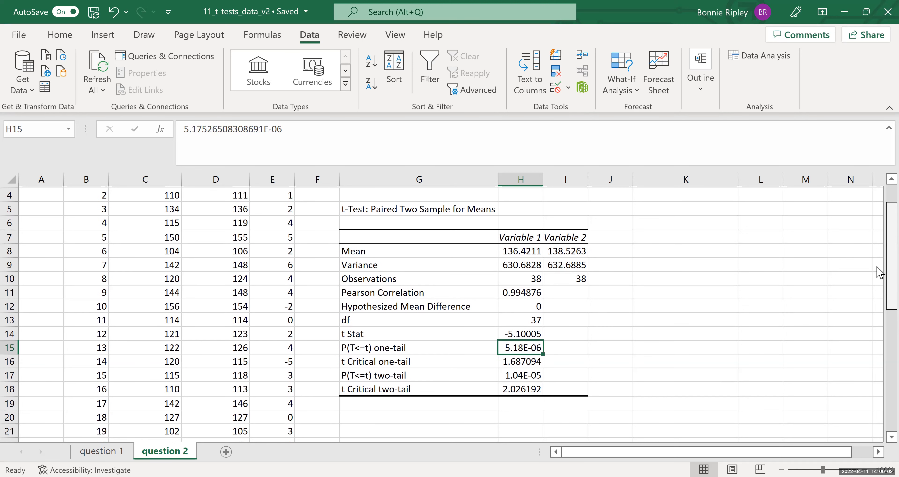
{"action": "scroll", "coordinate": [879, 273], "scroll_direction": "up", "scroll_amount": 3}
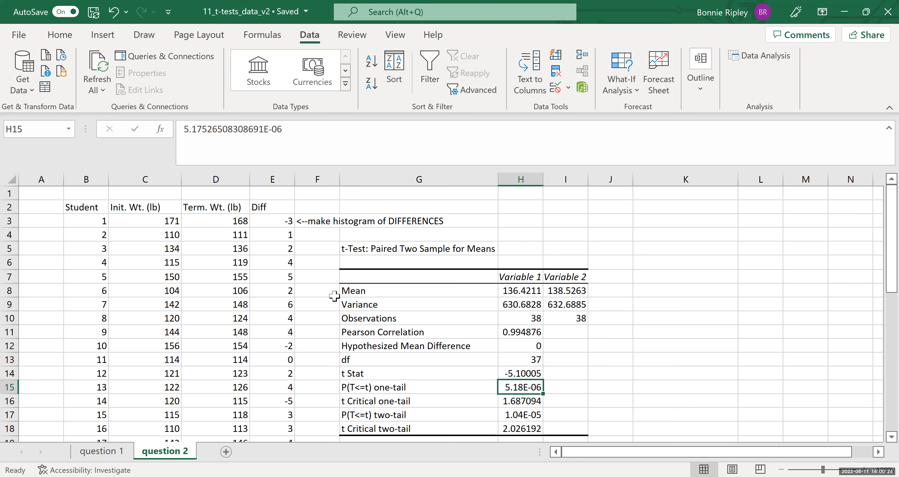
{"action": "left_click", "coordinate": [518, 96]}
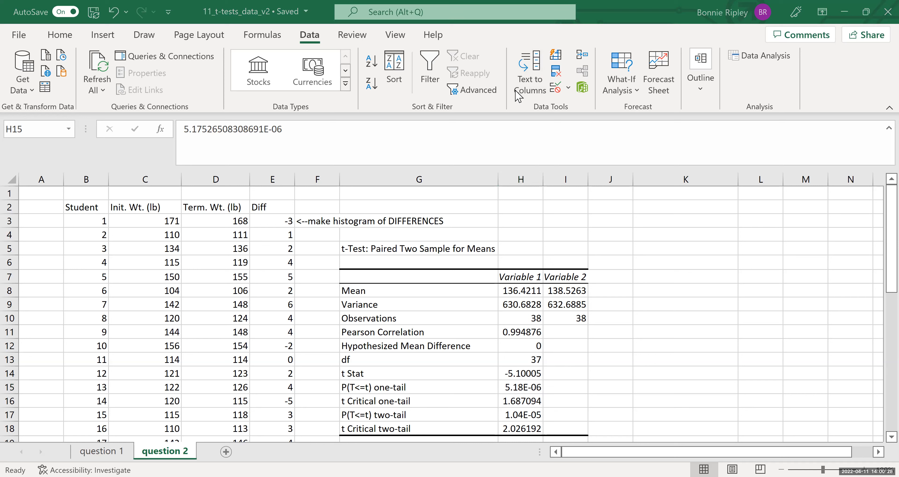